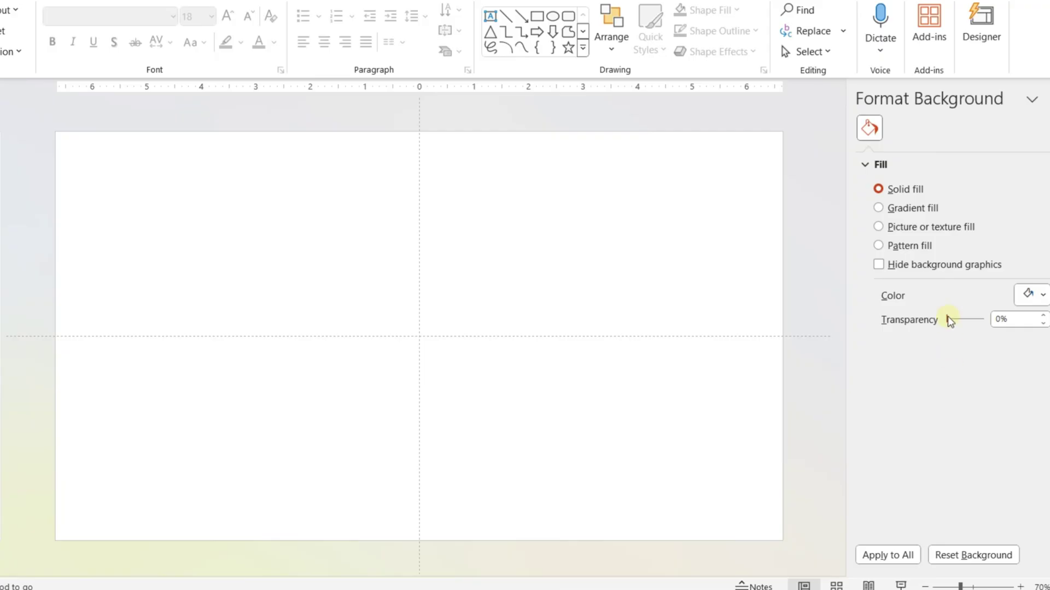
Use the rice-terrace photo as the slide background and set its brightness to -35%
click(941, 225)
click(901, 310)
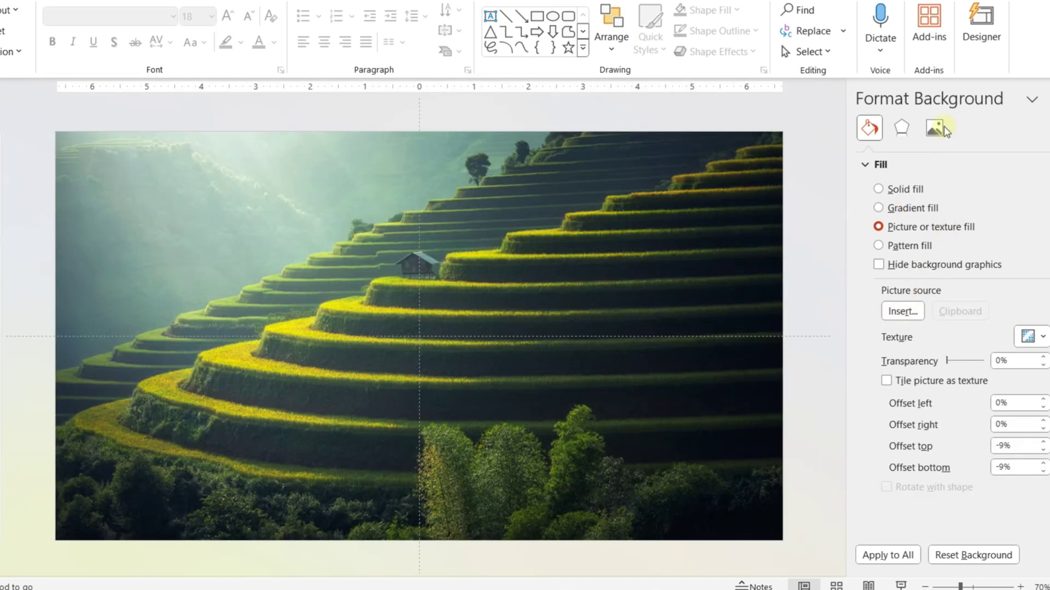
click(943, 130)
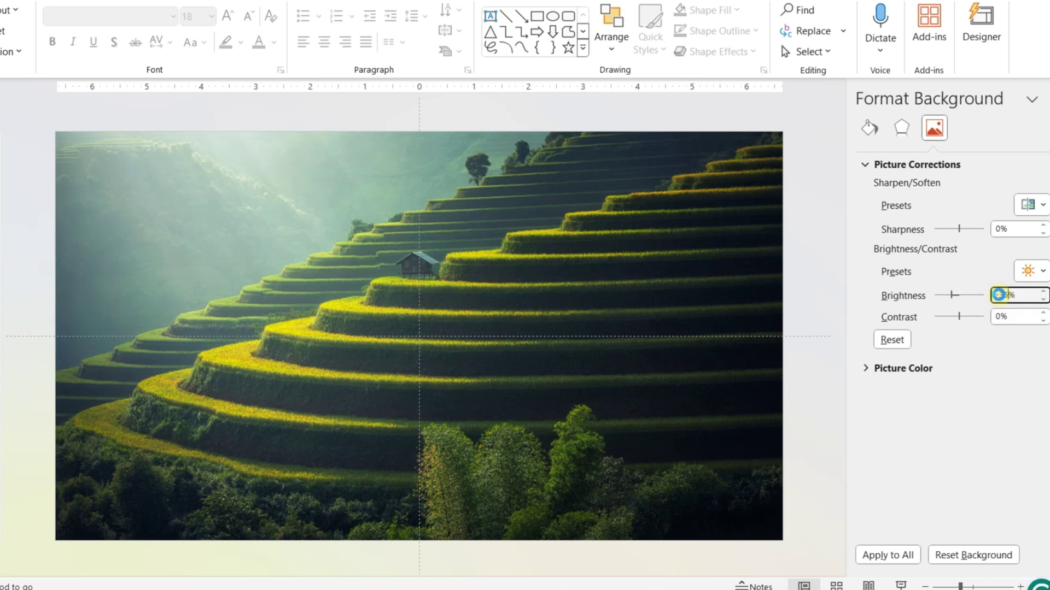
key(Return)
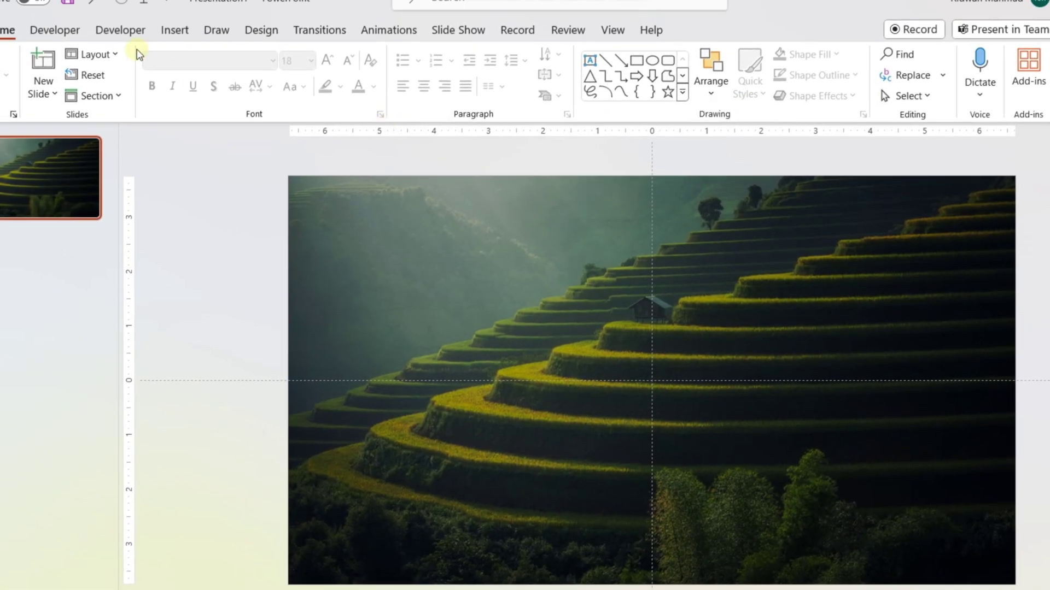
Draw a tall rectangle at the slide's left and duplicate it into four side-by-side panels
click(175, 30)
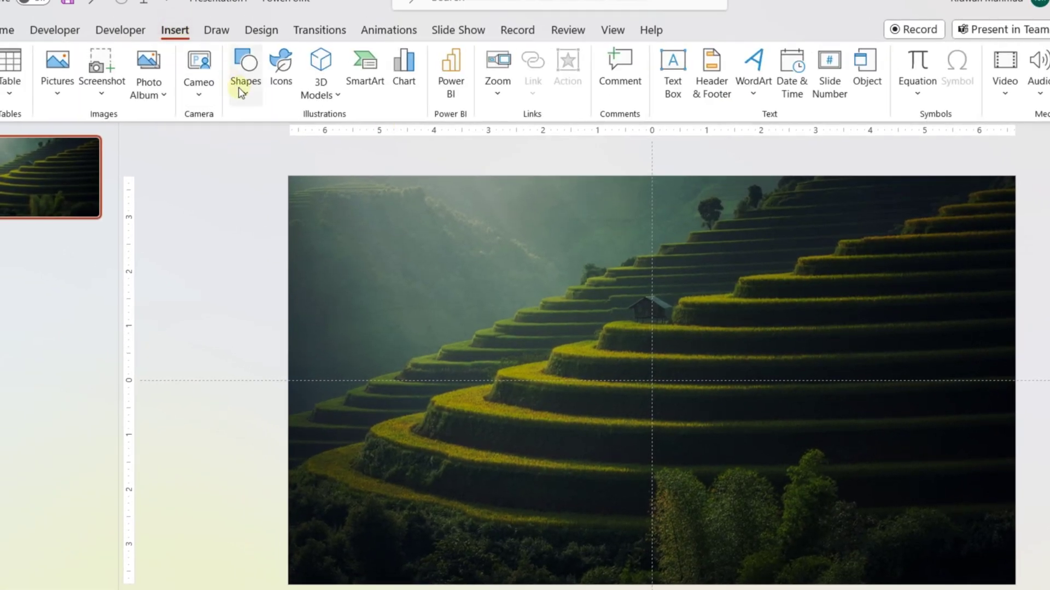
click(245, 74)
click(285, 141)
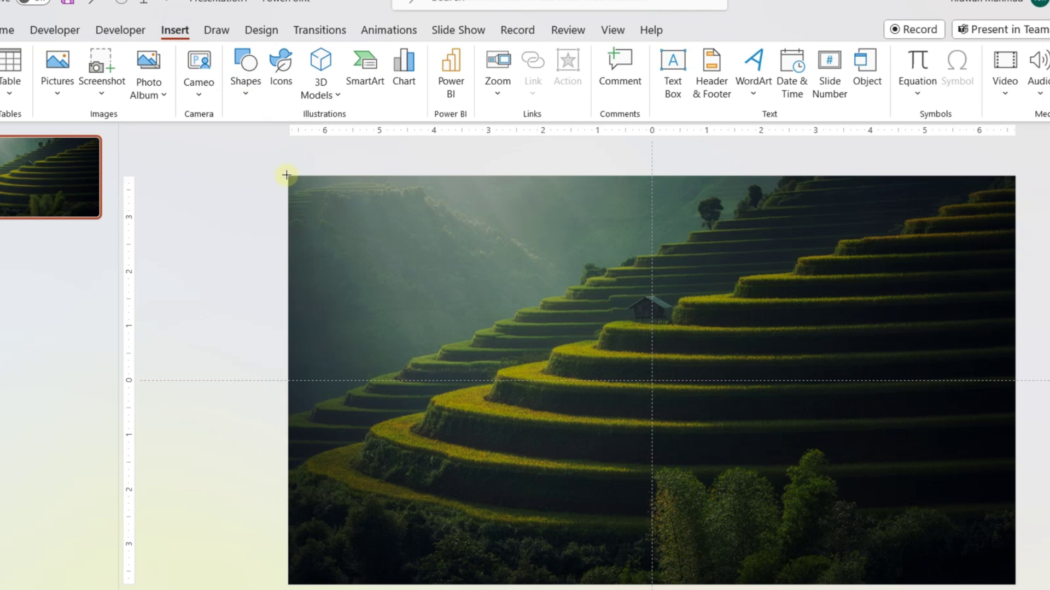
mouse_move(287, 175)
mouse_down()
mouse_move(471, 544)
mouse_move(424, 584)
mouse_up()
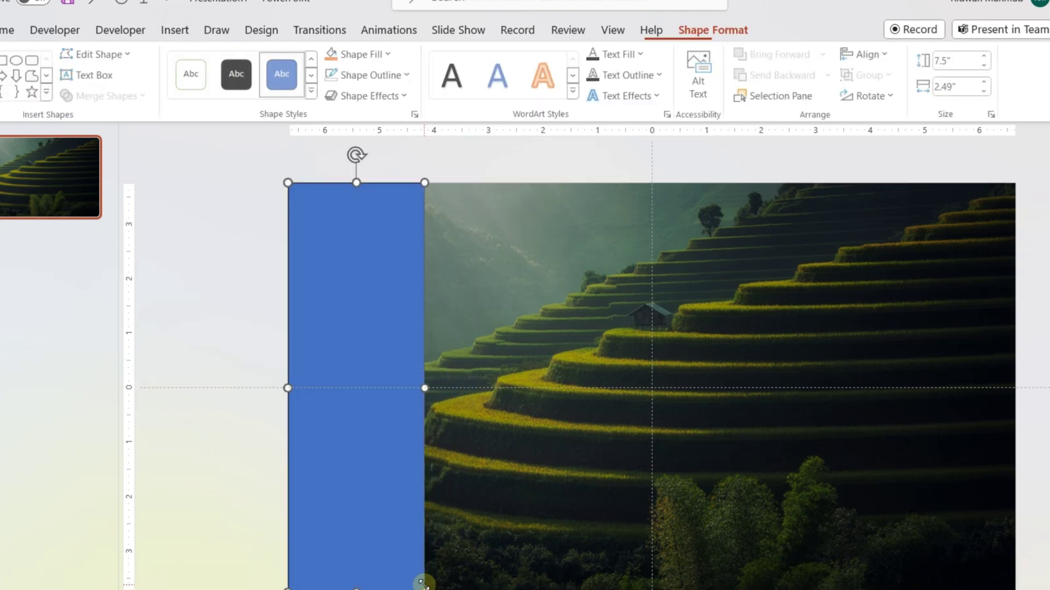
drag(506, 541, 646, 545)
drag(750, 509, 776, 518)
Group the four rectangles, stretch them to the full 13.33" slide width, then ungroup them
drag(218, 154, 880, 585)
key(ctrl+g)
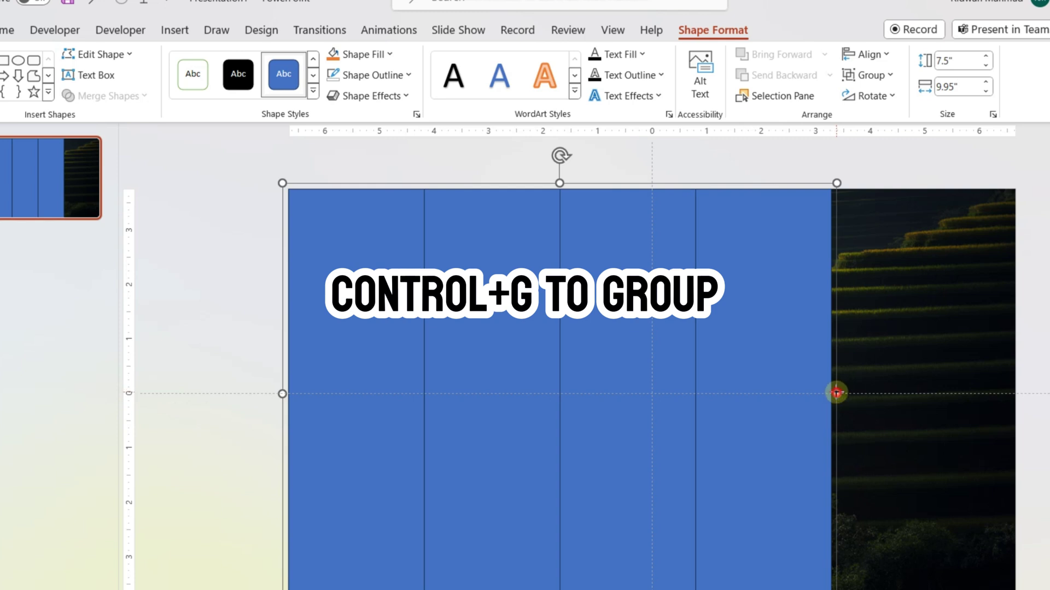
drag(836, 393, 1017, 404)
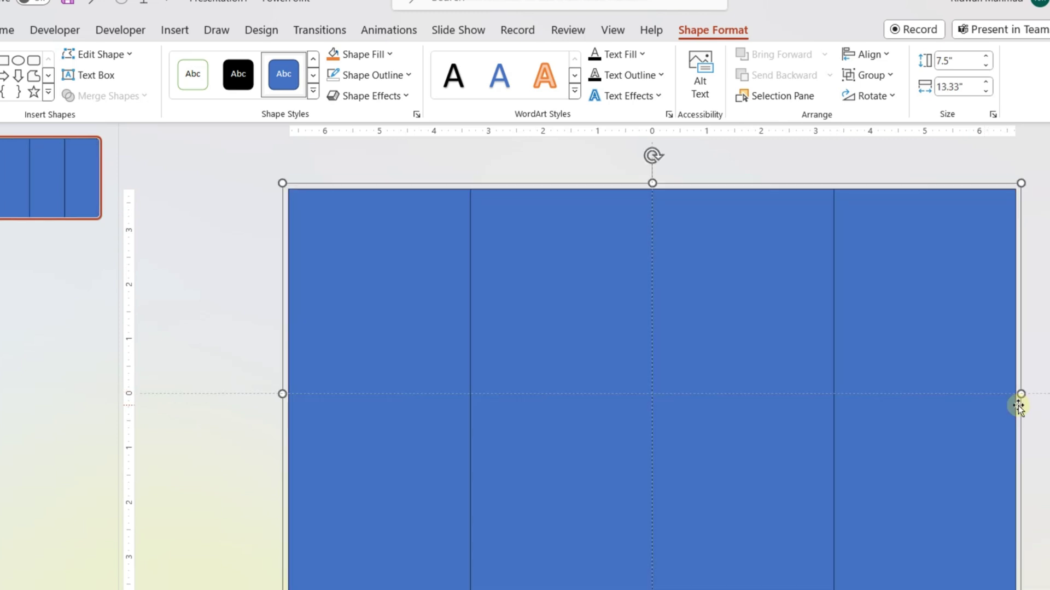
key(ctrl+shift+g)
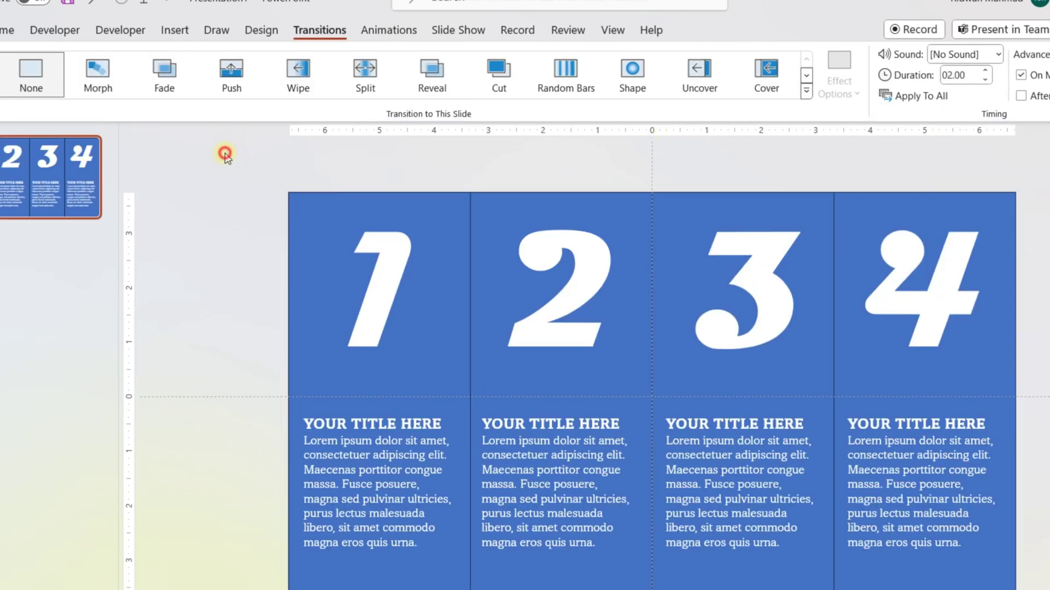
Draw a straight vertical line along the border between the first and second panels
click(174, 30)
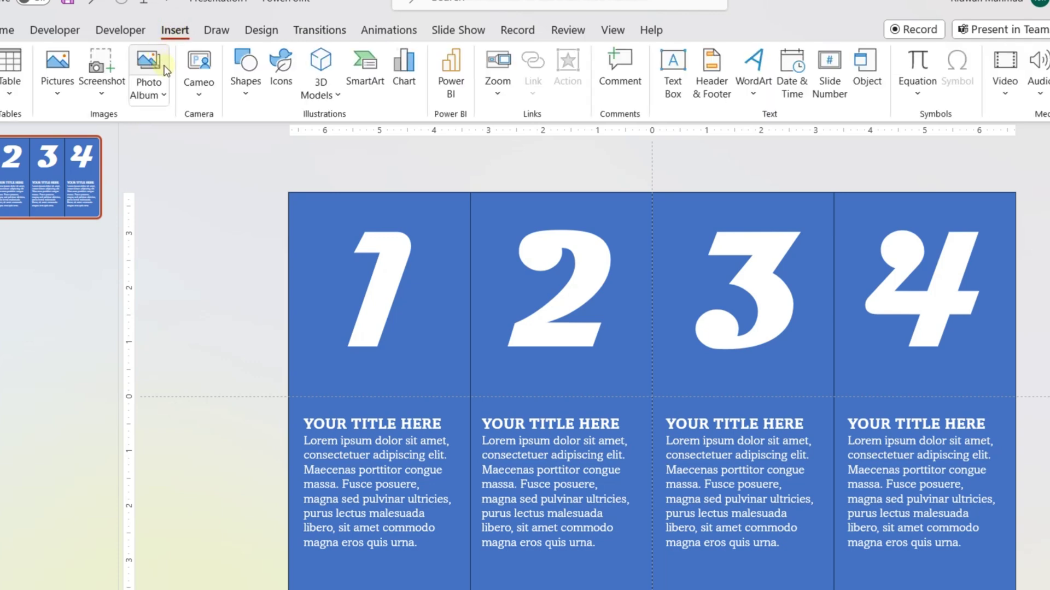
click(245, 69)
click(253, 142)
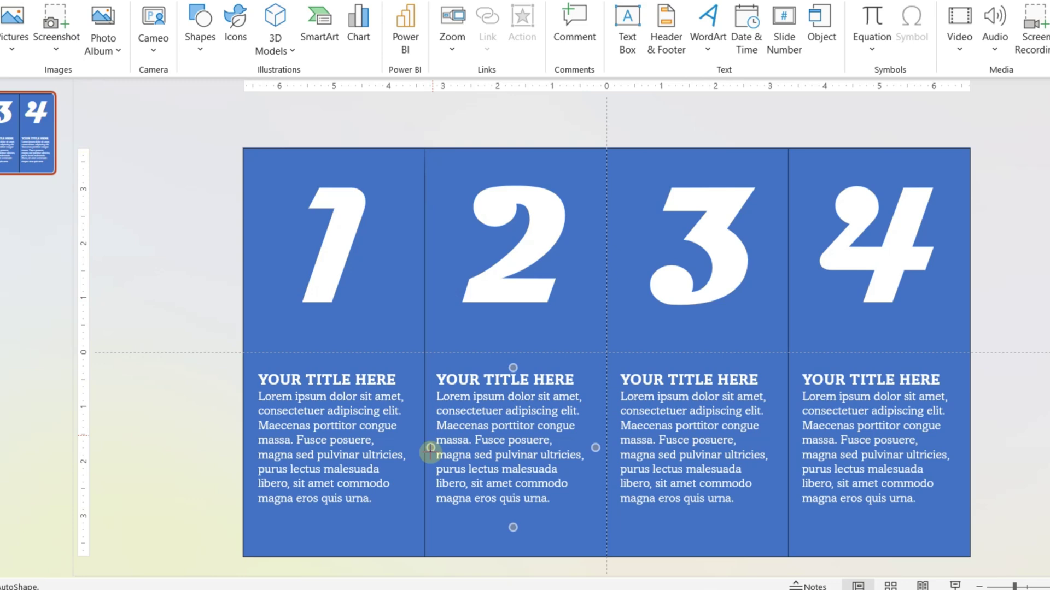
drag(430, 448, 424, 558)
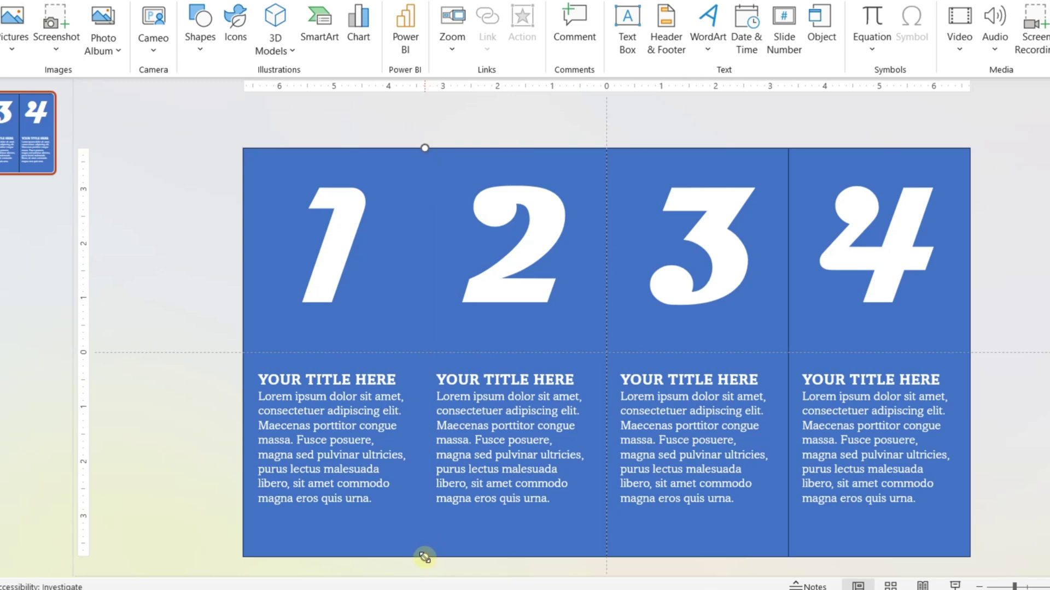
Give the divider a gradient line with a white stop at 70% position and 100% transparency
right_click(424, 557)
click(480, 519)
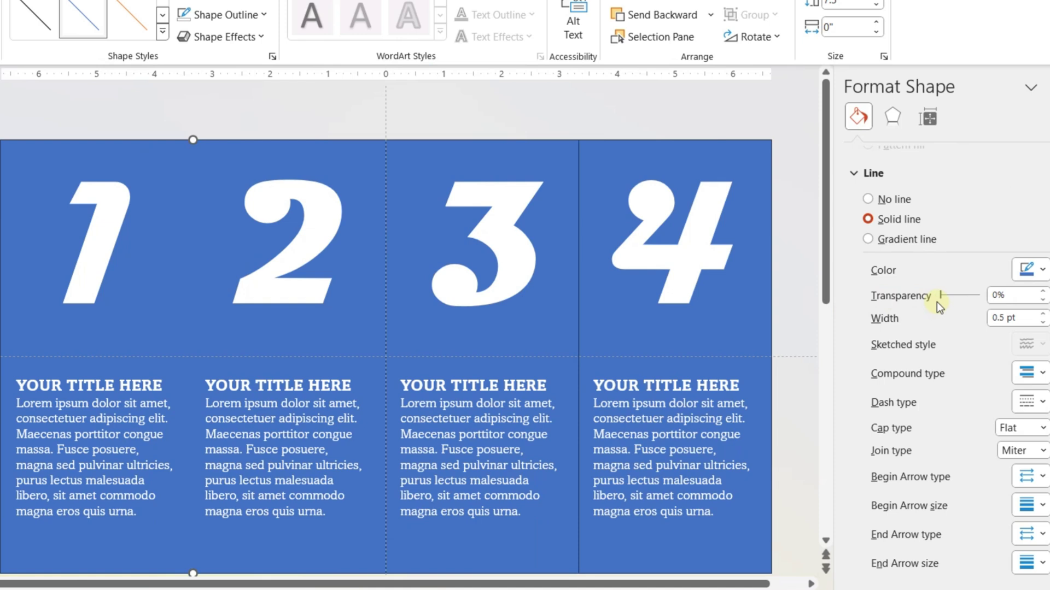
click(903, 238)
click(969, 391)
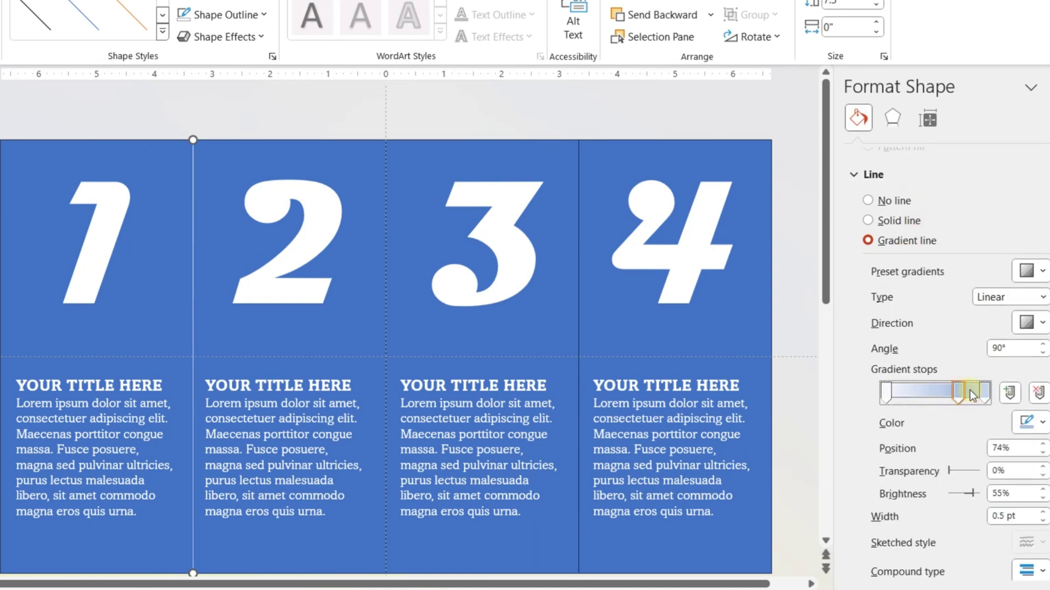
click(984, 390)
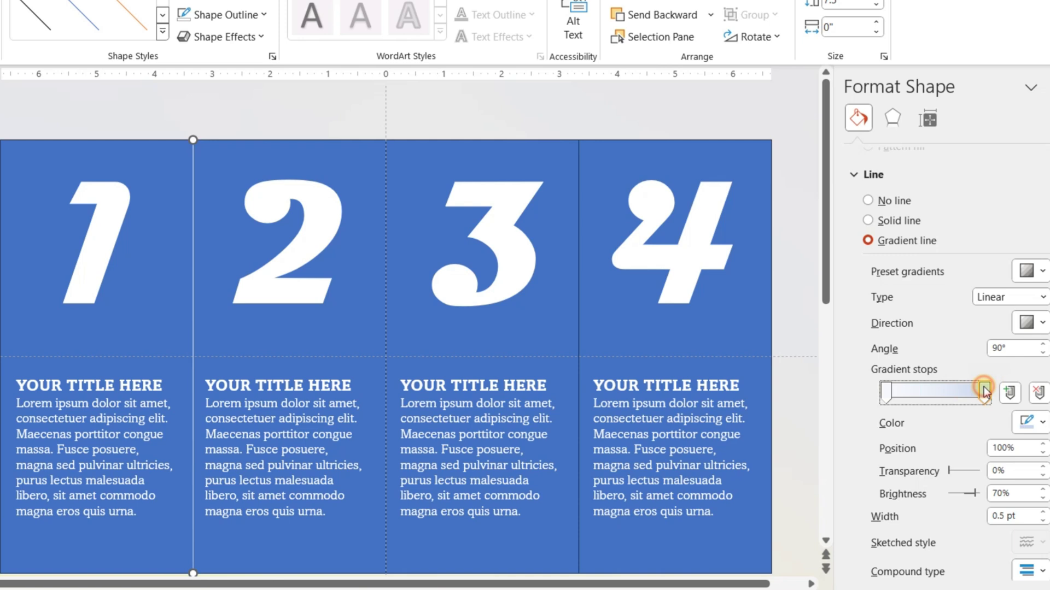
click(1022, 421)
click(944, 243)
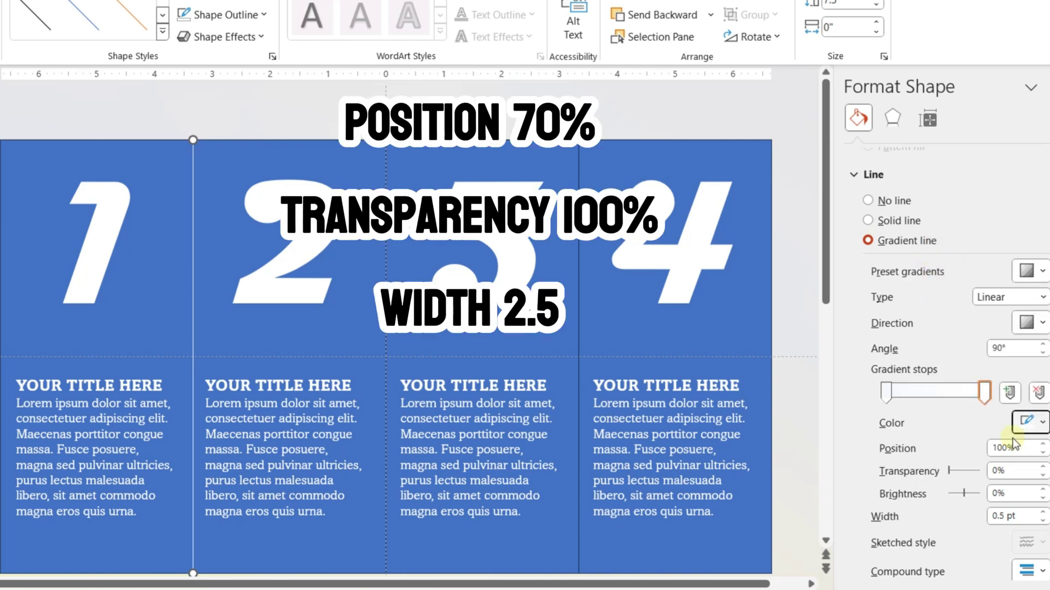
click(1000, 448)
text(7)
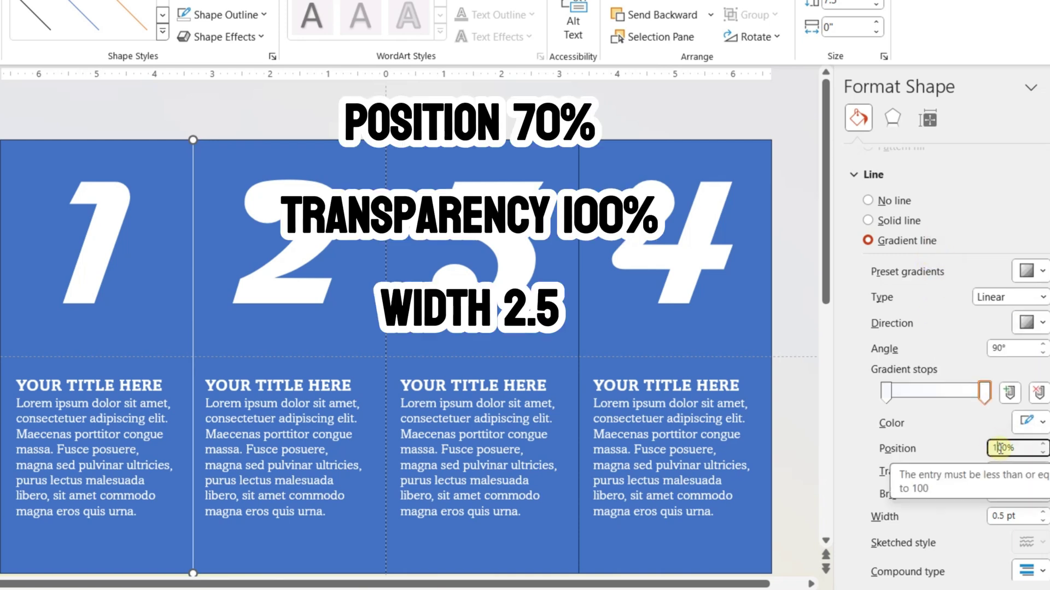
key(Delete)
click(998, 470)
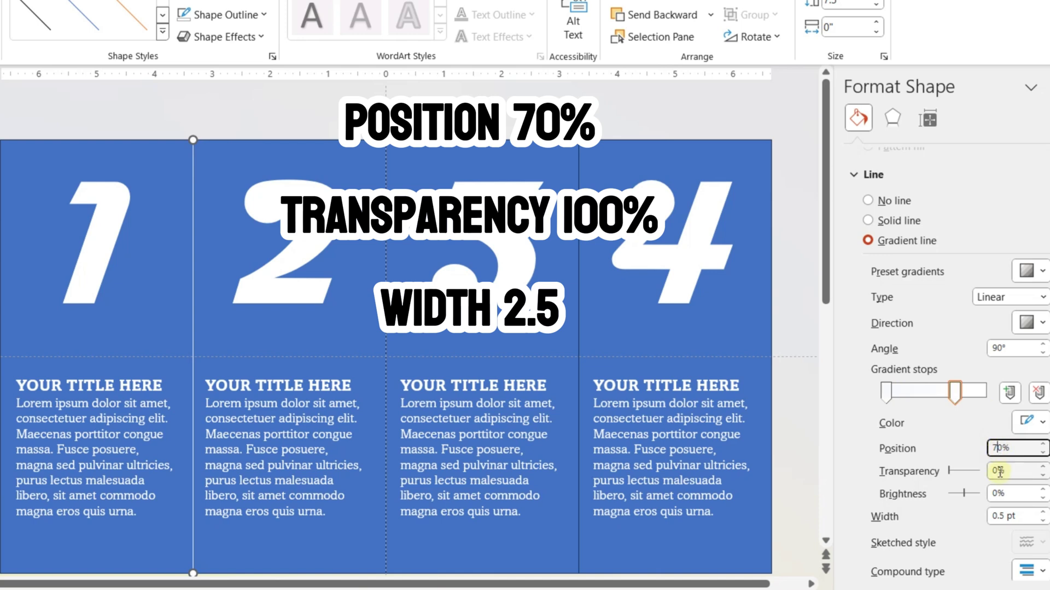
text(100)
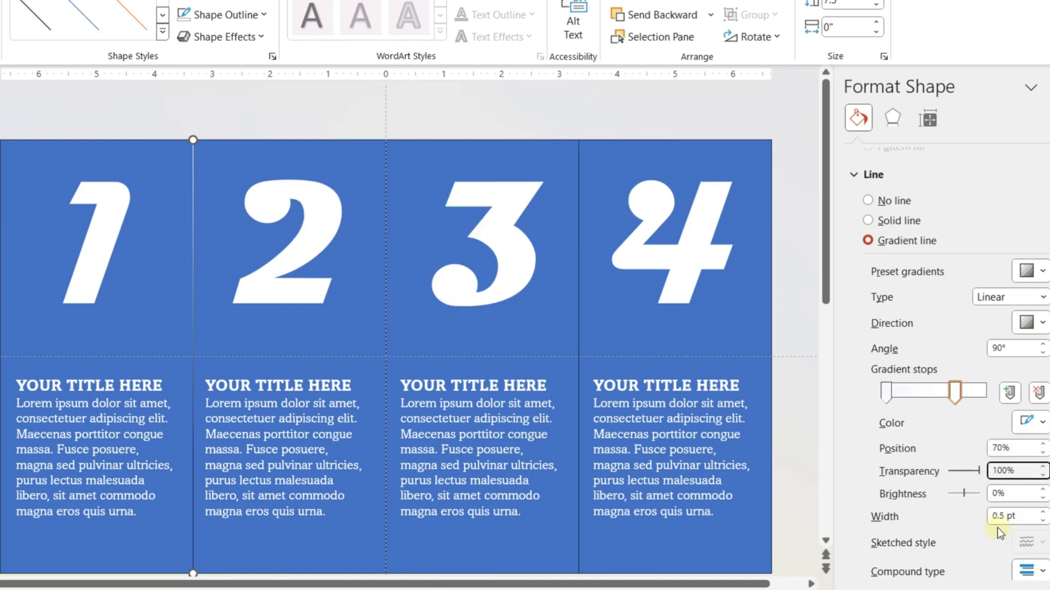
Set the line width to 2.5 pt and make the gradient Radial with a direction variant
click(998, 516)
key(BackSpace)
text(2)
key(Return)
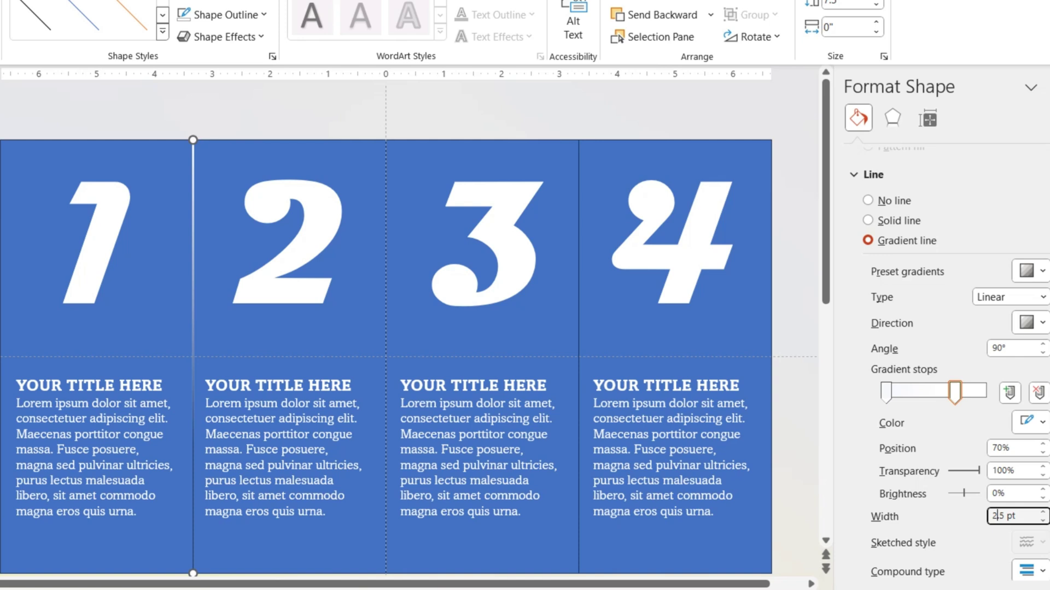
click(1027, 323)
click(1028, 323)
click(1026, 309)
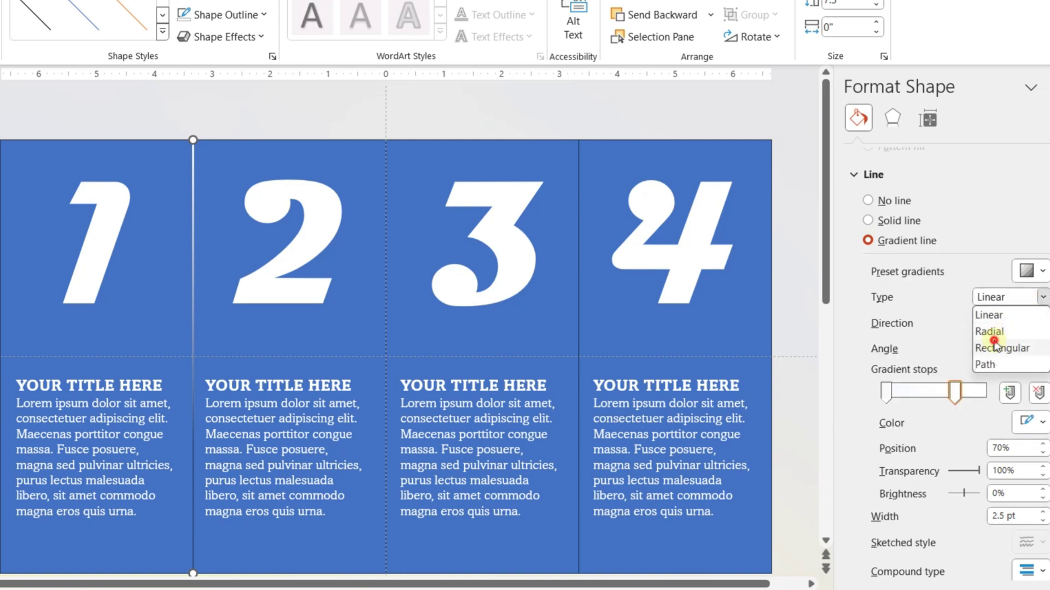
click(992, 332)
click(1026, 323)
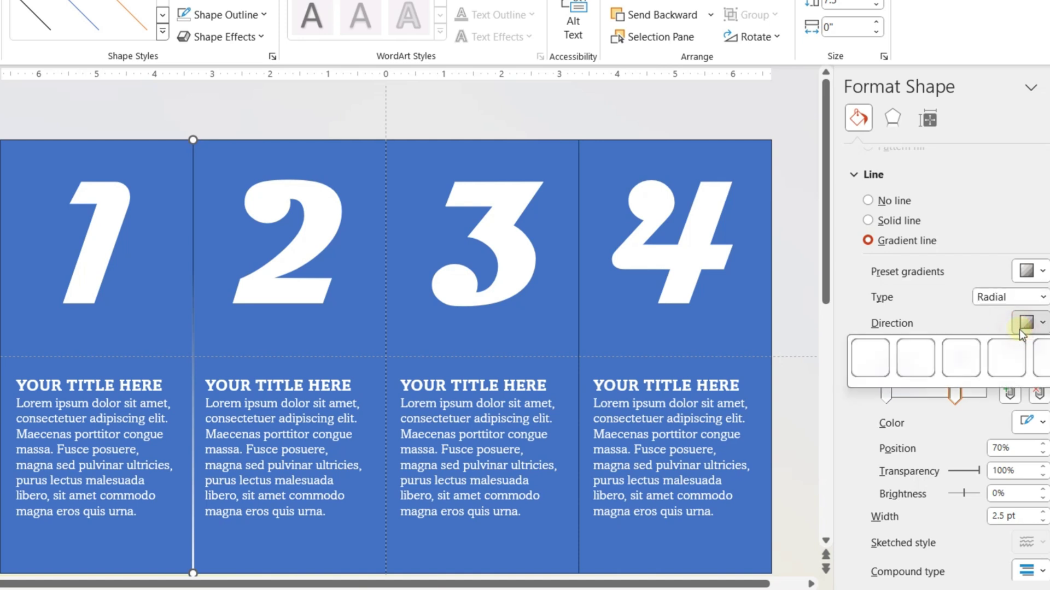
click(979, 353)
click(796, 307)
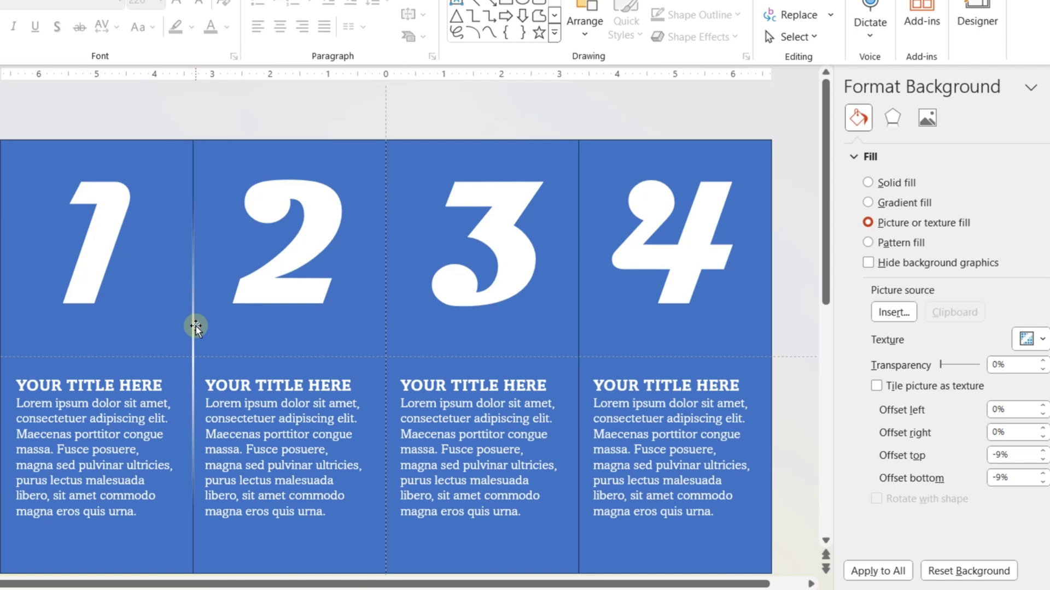
Copy the divider onto the next panel border, then set No Outline on all four panels
drag(194, 325, 578, 370)
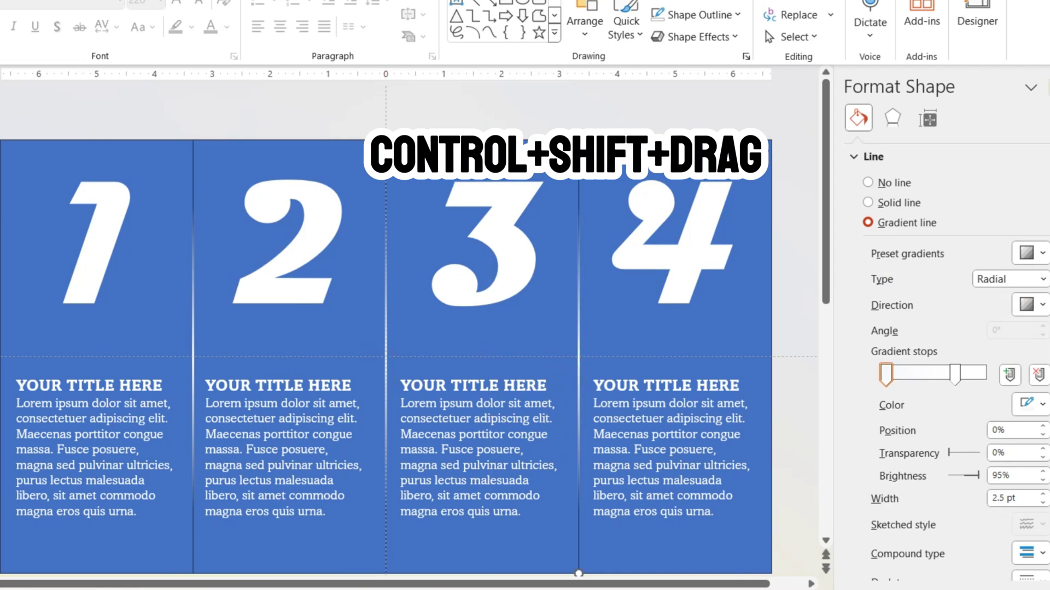
click(1048, 87)
click(896, 186)
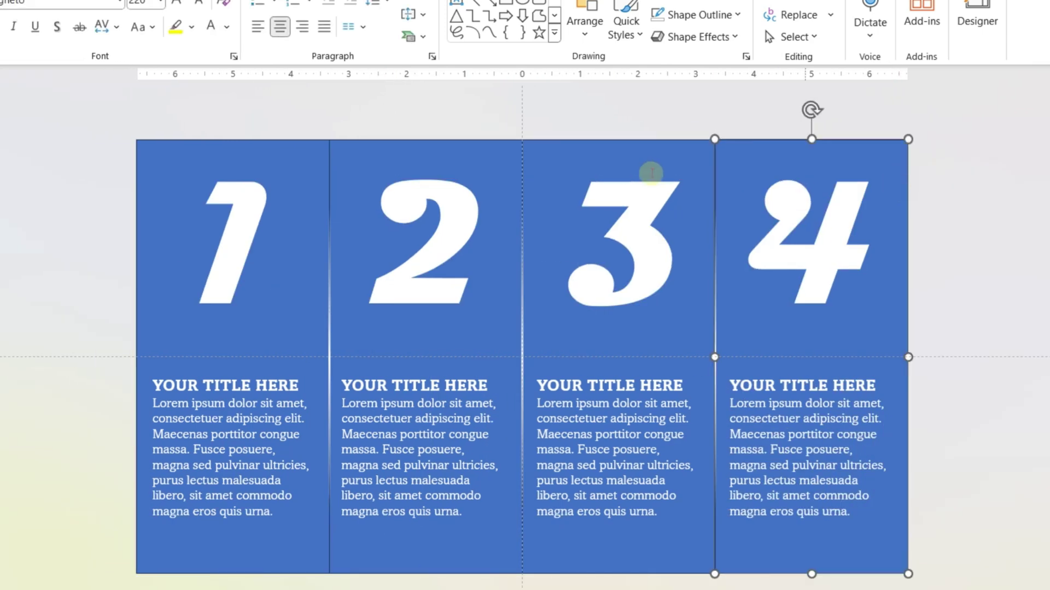
shift+click(613, 155)
shift+click(356, 192)
shift+click(237, 227)
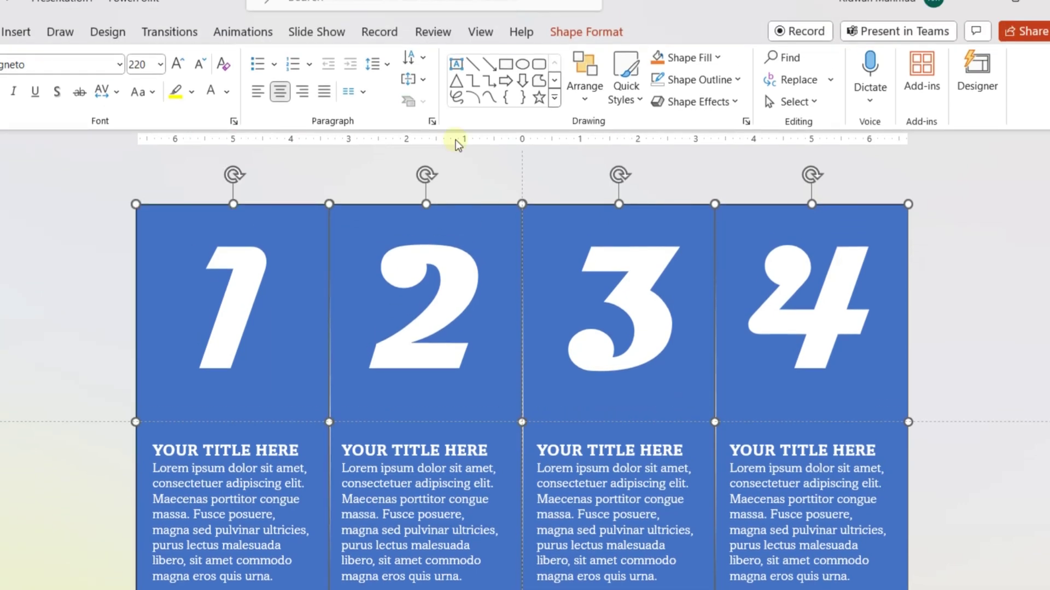
click(697, 66)
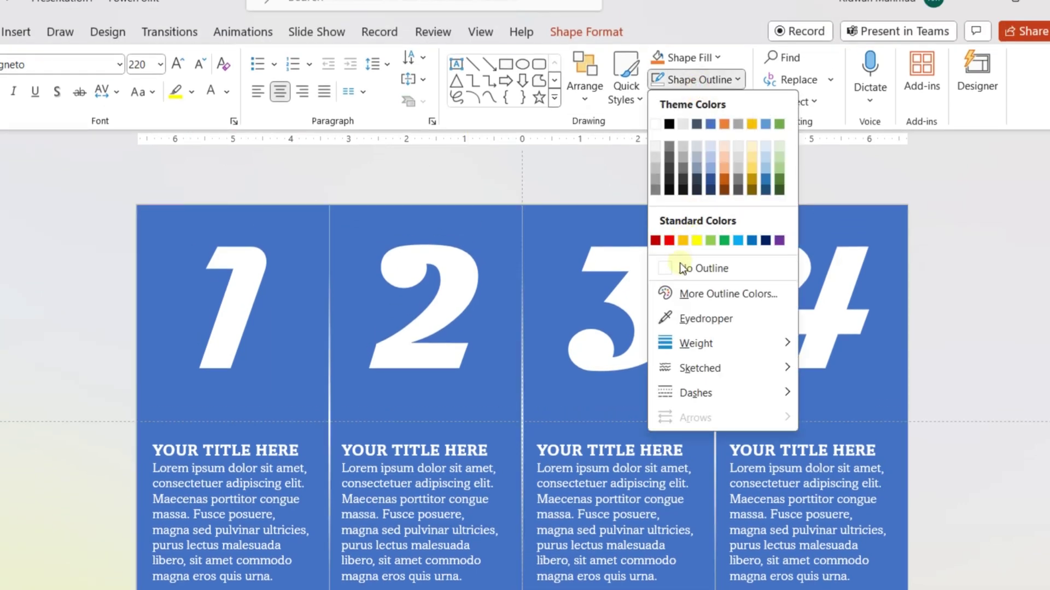
click(683, 268)
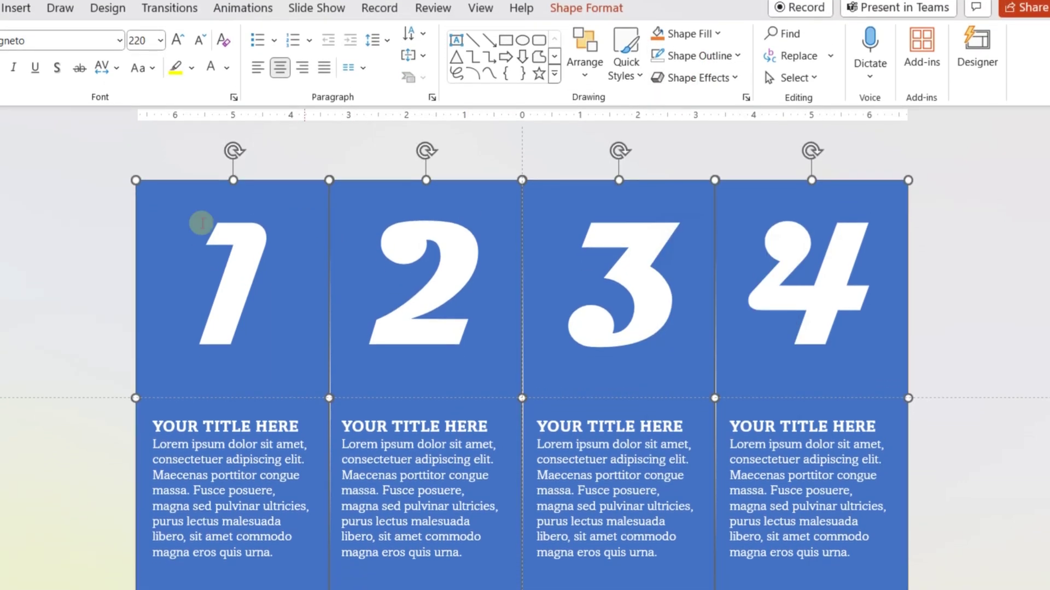
Give the four panels Slide background fill so the darkened terrace photo shows through
right_click(170, 247)
click(240, 510)
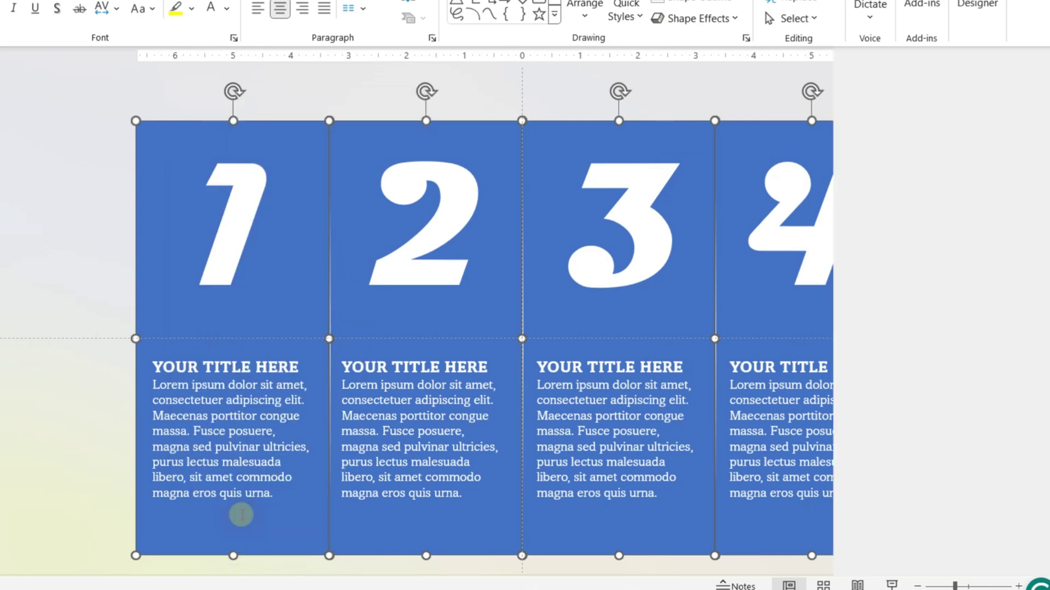
click(938, 290)
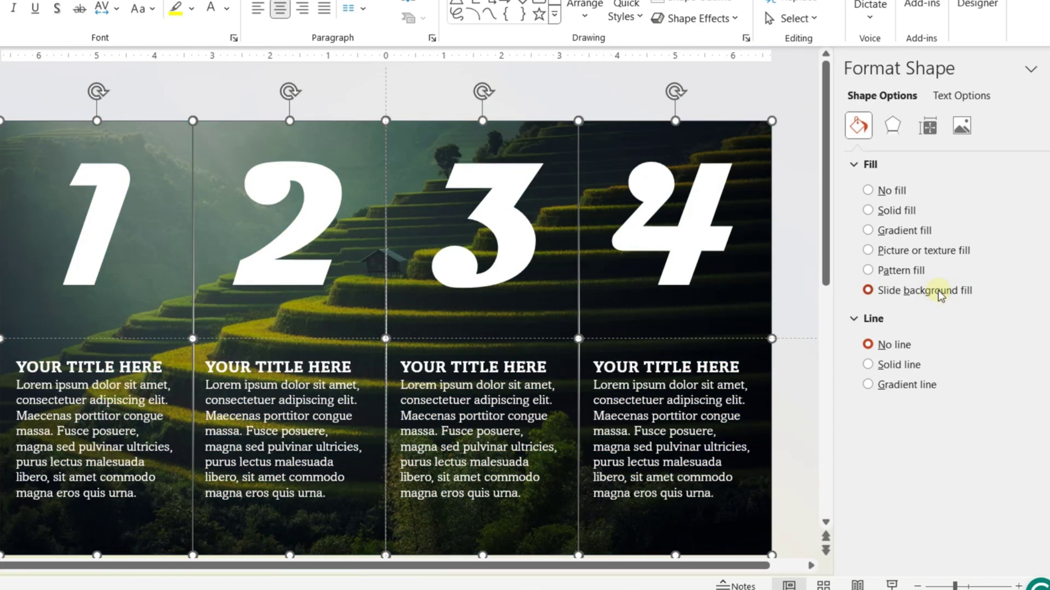
click(787, 228)
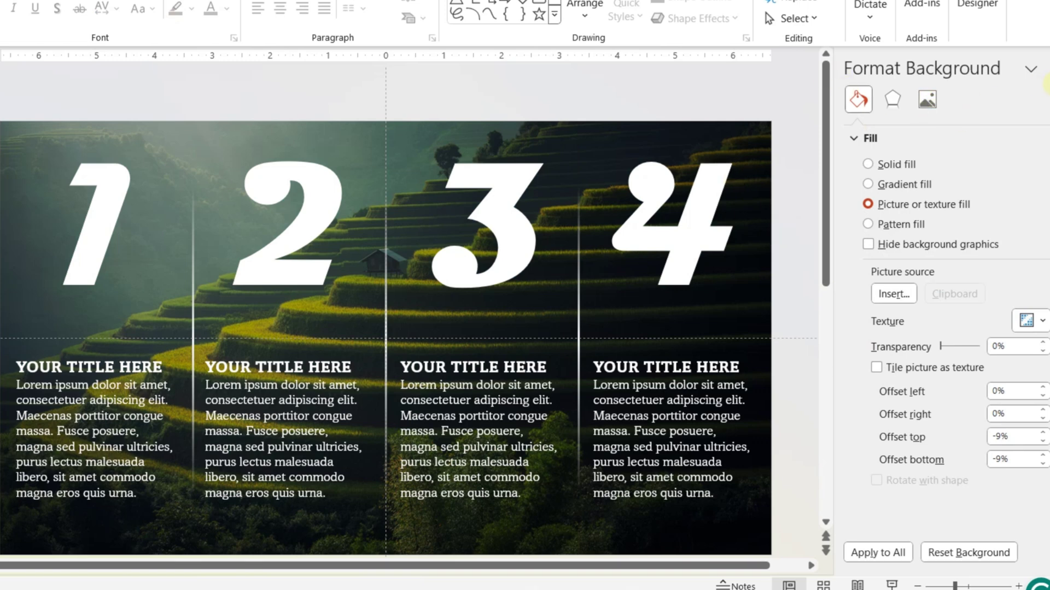
click(1046, 72)
Group the rectangle and text box of column 1, then of column 2
drag(93, 93, 353, 571)
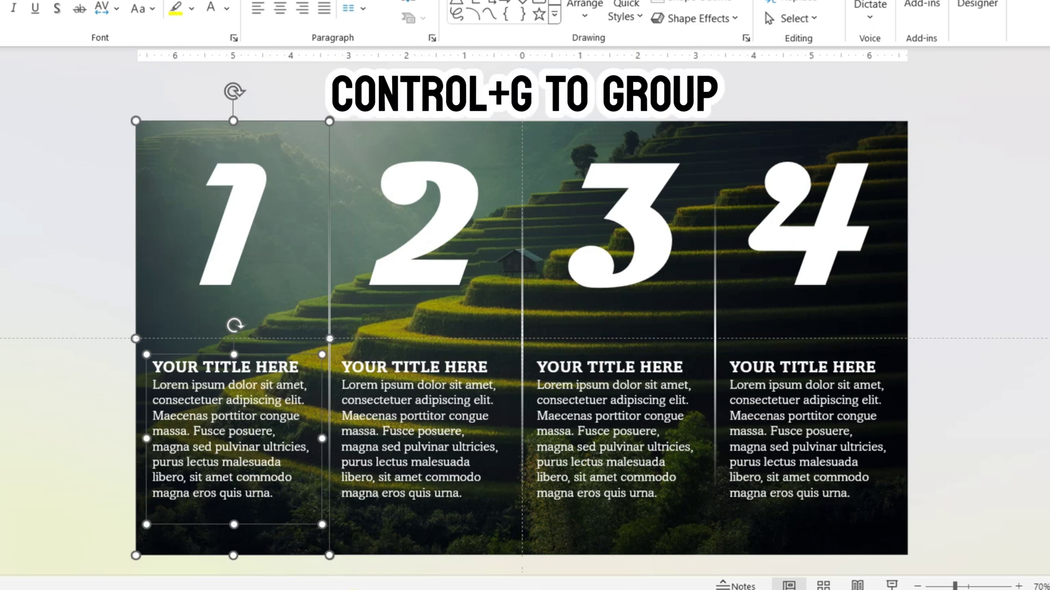
key(ctrl+g)
drag(319, 83, 540, 584)
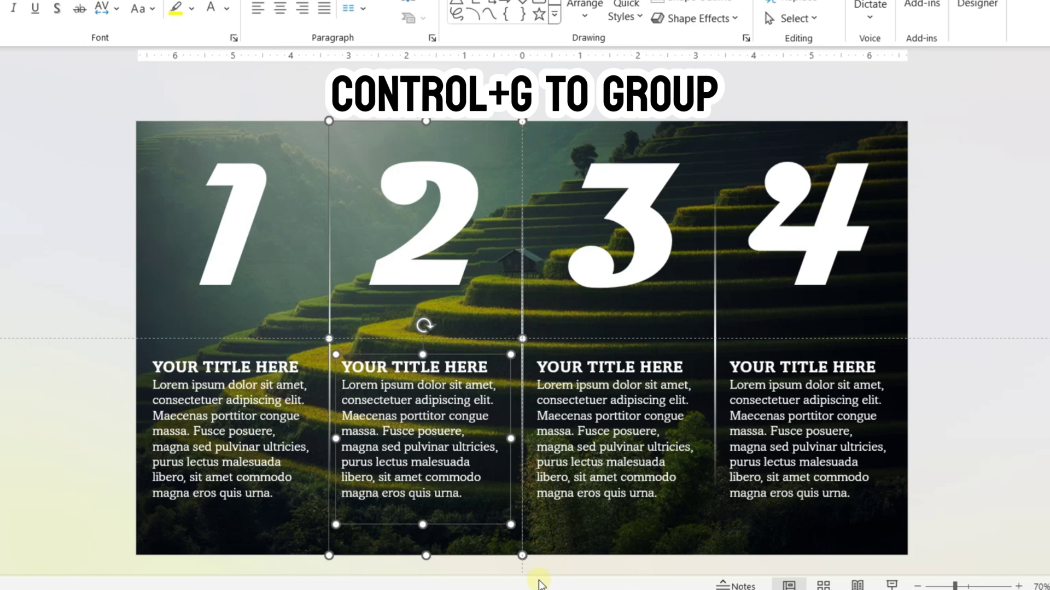
key(ctrl+g)
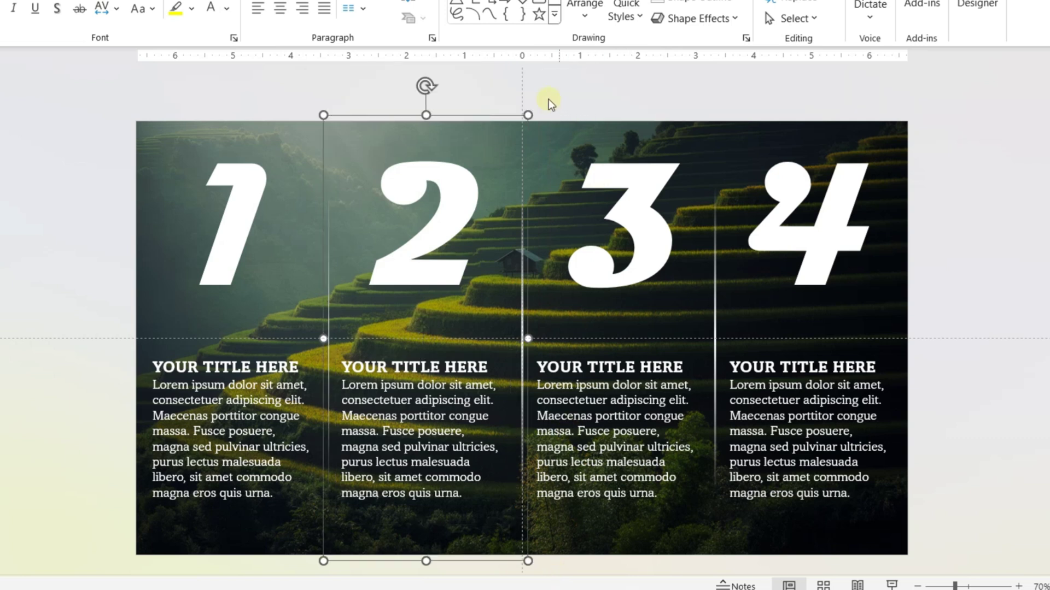
click(535, 72)
Group columns 3 and 4 likewise, then select all four column groups
drag(509, 82, 734, 573)
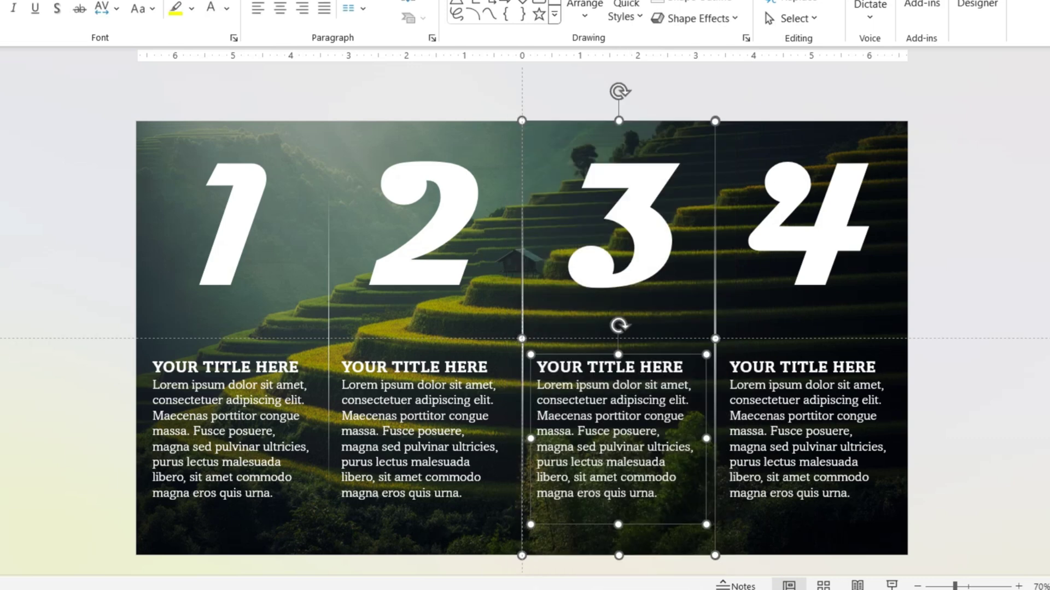
key(ctrl+g)
click(966, 236)
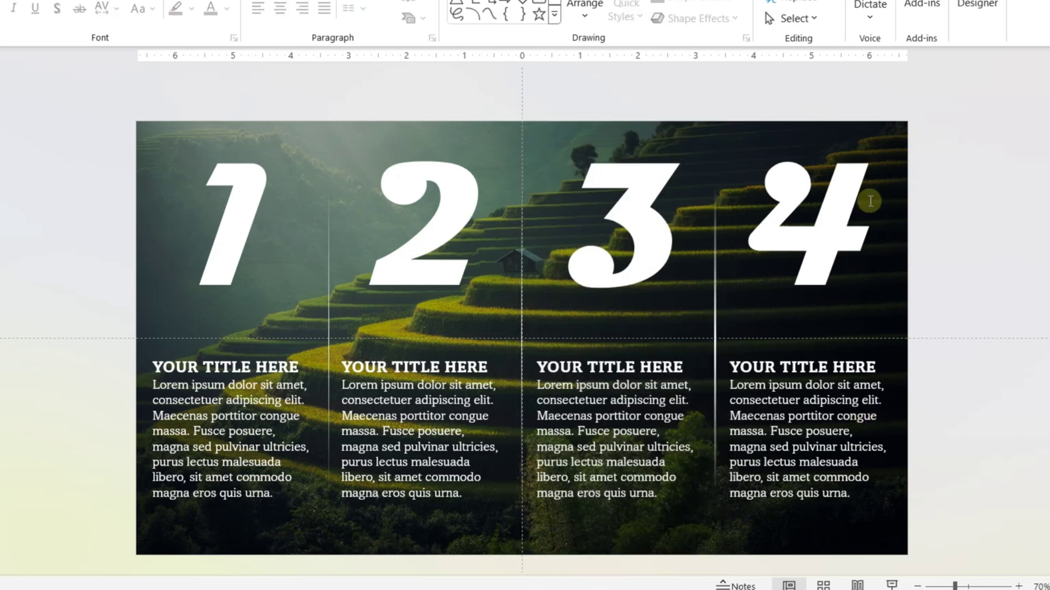
drag(969, 563, 708, 67)
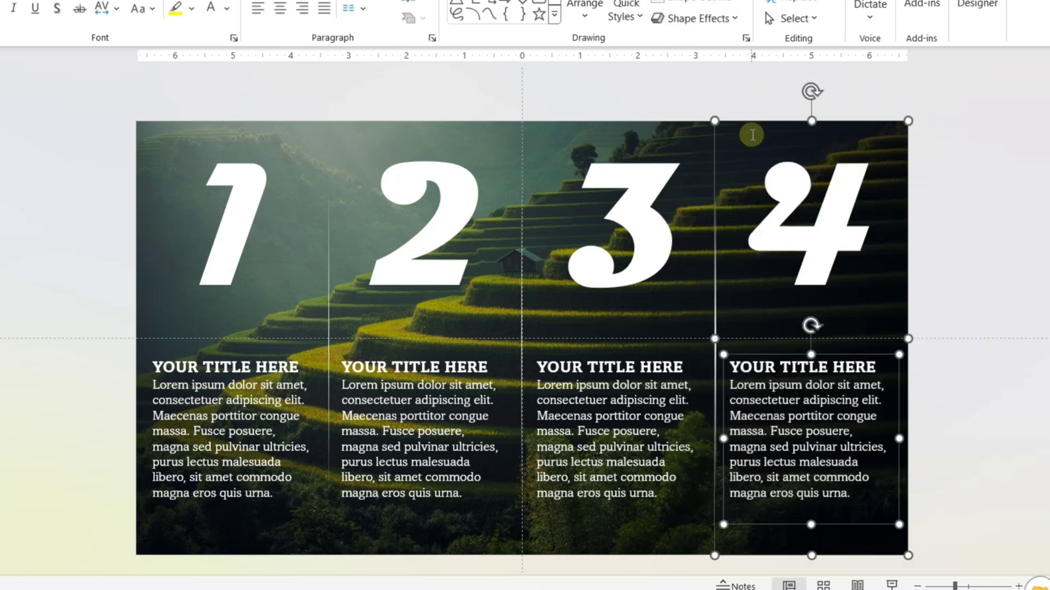
key(ctrl+g)
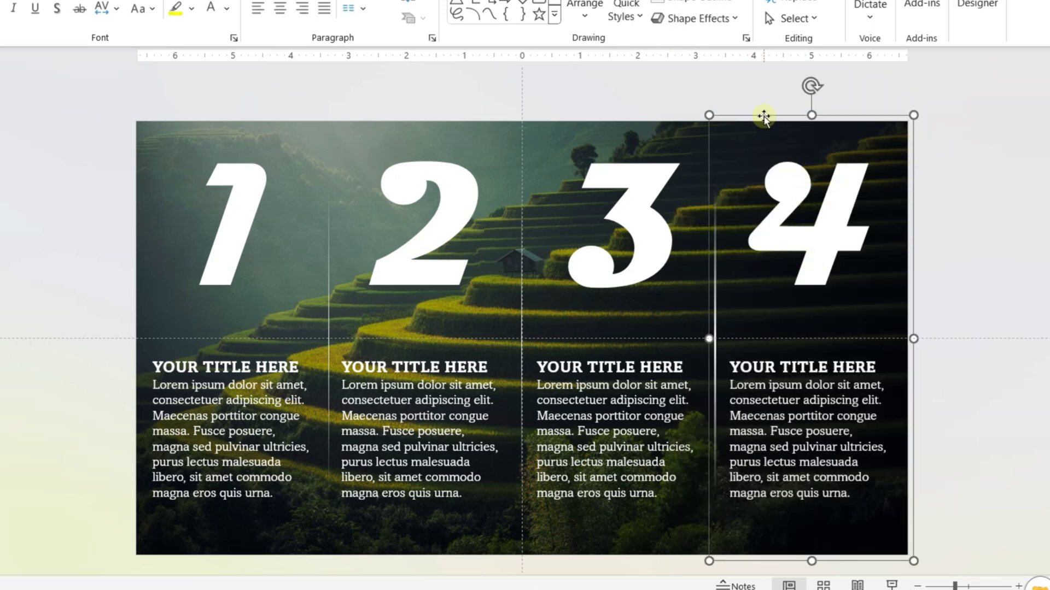
drag(763, 117, 865, 126)
key(Escape)
click(947, 130)
key(ctrl+a)
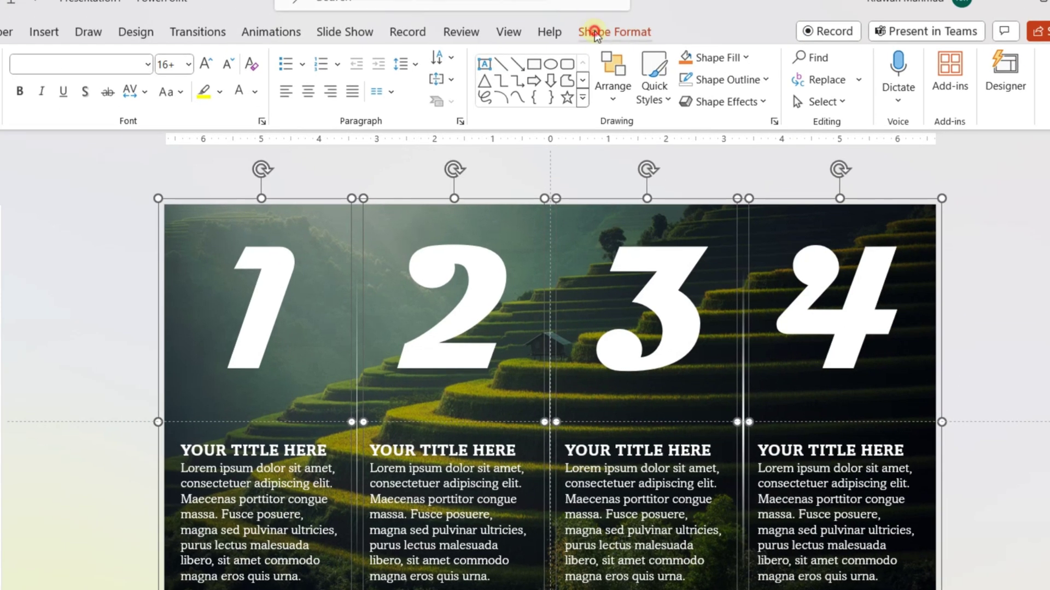
In the Selection Pane, rename the first column's Group 27 to 1
click(594, 31)
click(681, 102)
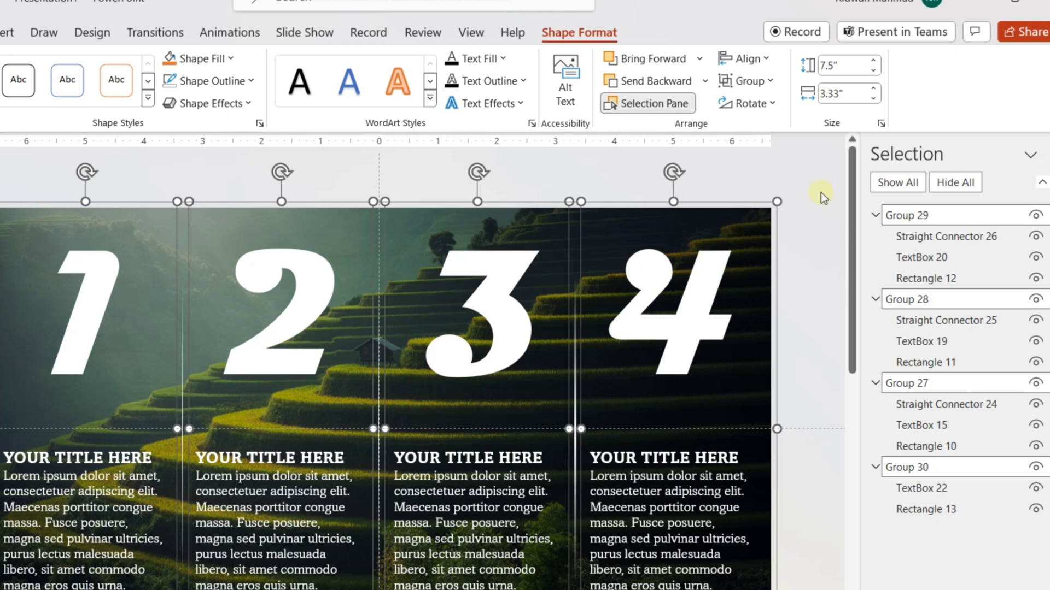
click(821, 192)
click(84, 286)
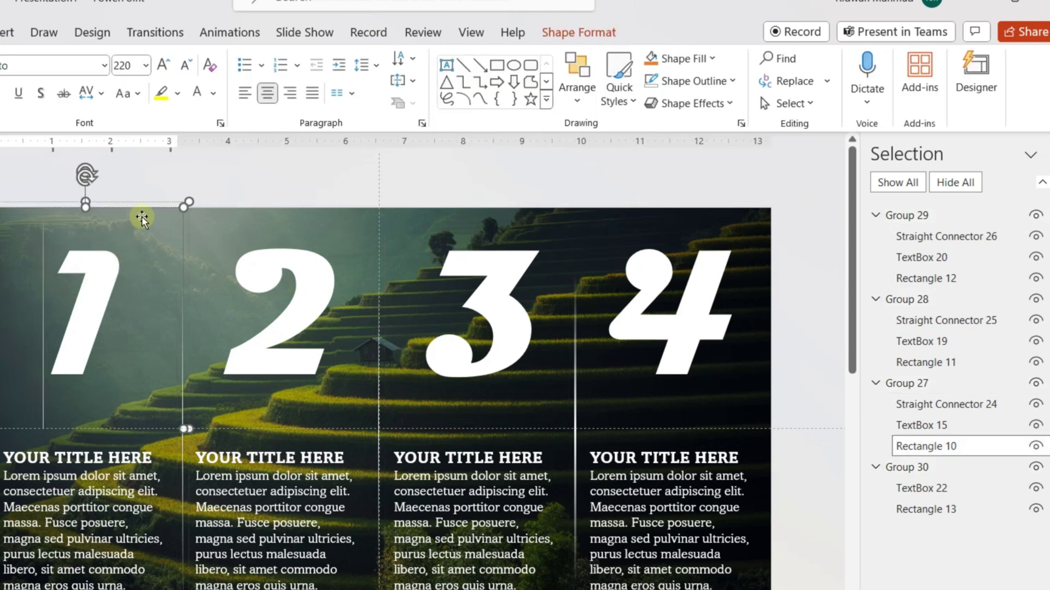
click(936, 384)
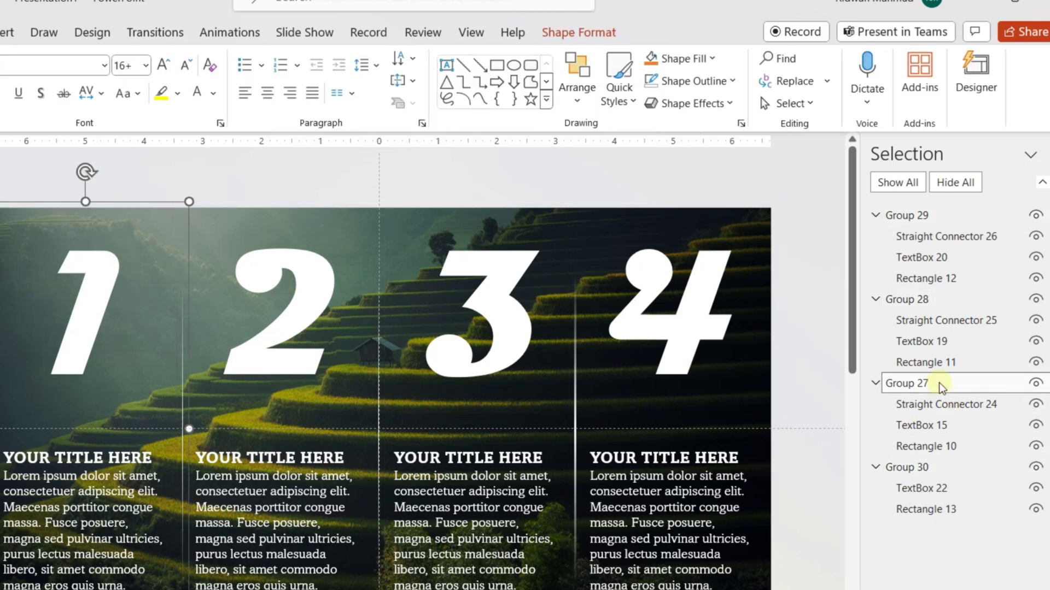
click(412, 185)
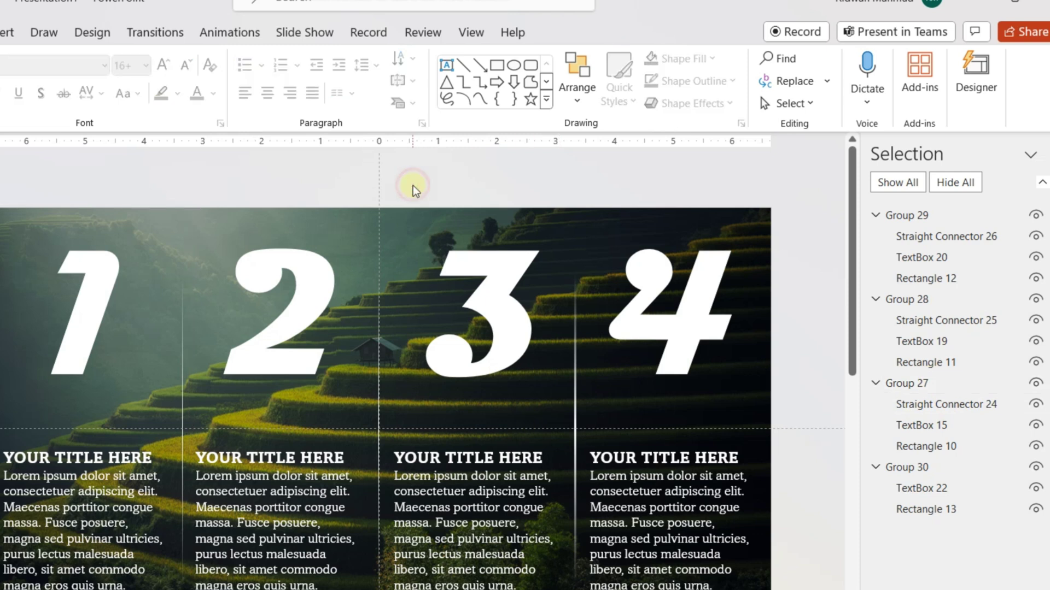
click(156, 240)
click(924, 385)
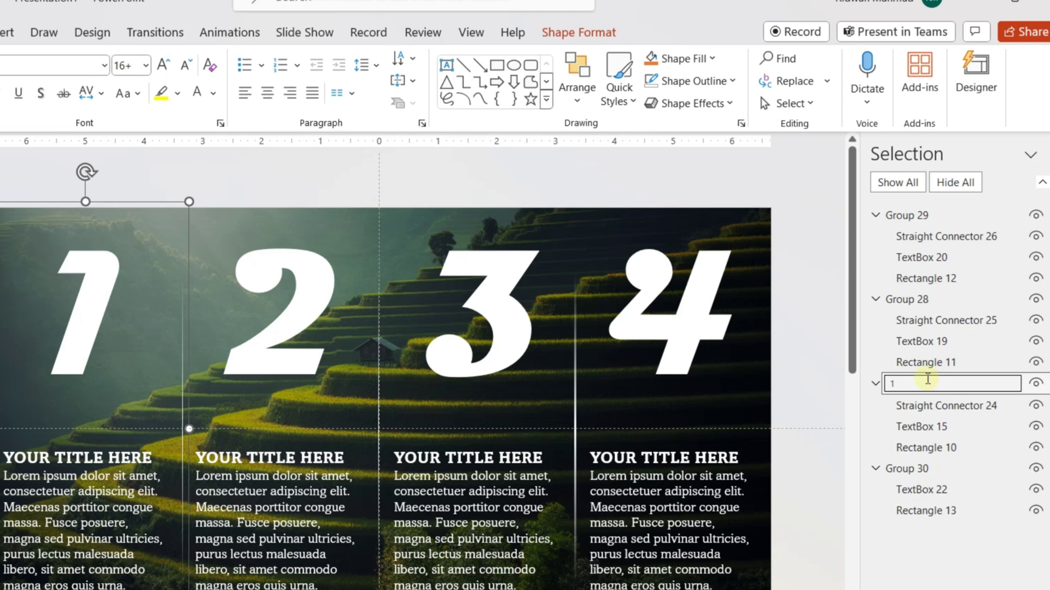
text(1)
click(342, 221)
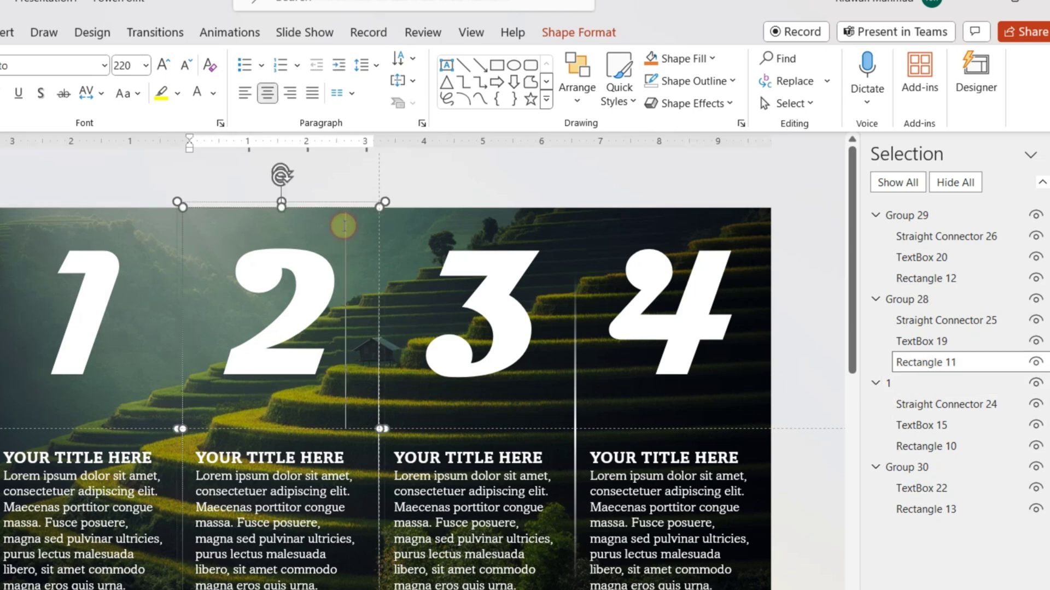
Rename the other groups 2, 3 and 4, then drag them into 1–4 order
click(302, 202)
click(940, 300)
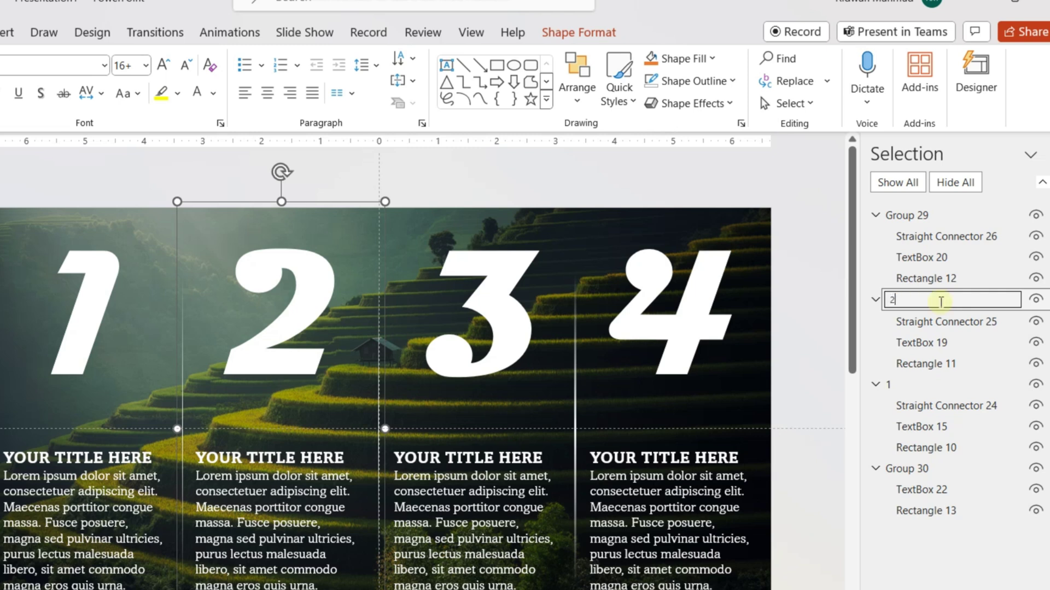
click(688, 183)
click(489, 216)
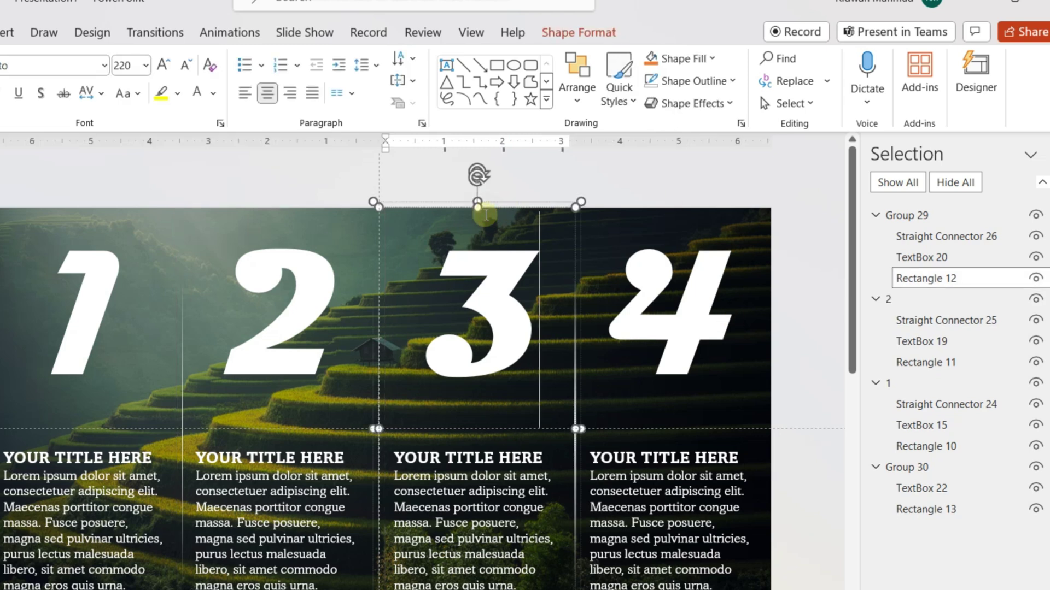
click(492, 203)
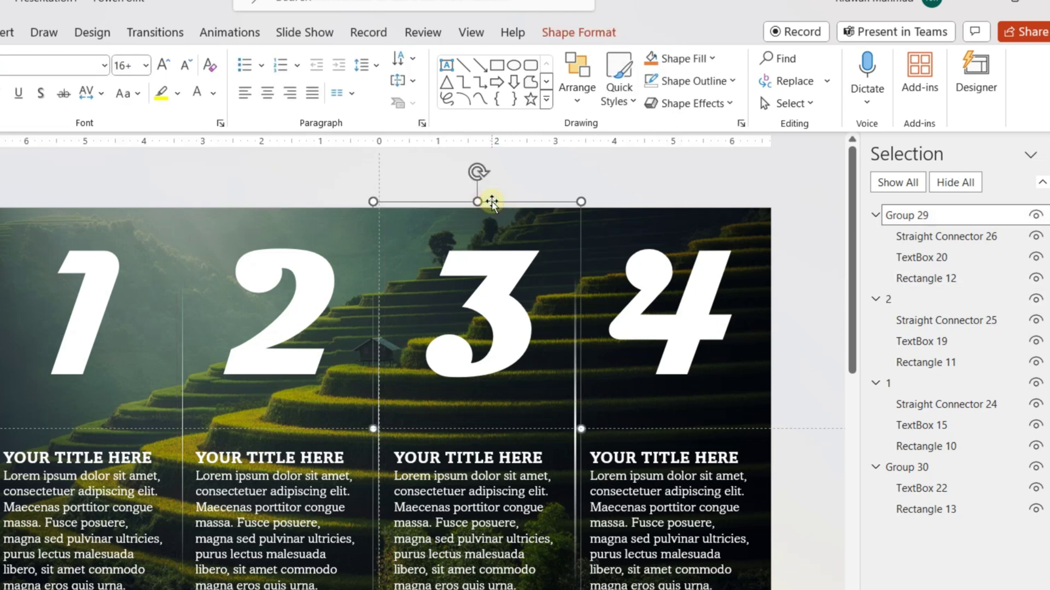
click(932, 214)
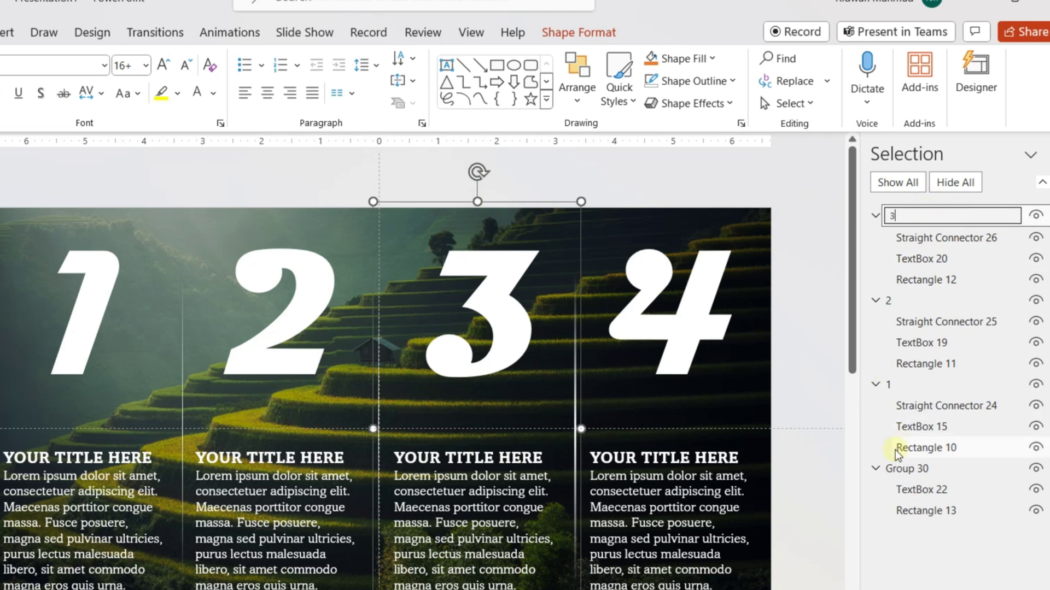
click(897, 467)
click(932, 468)
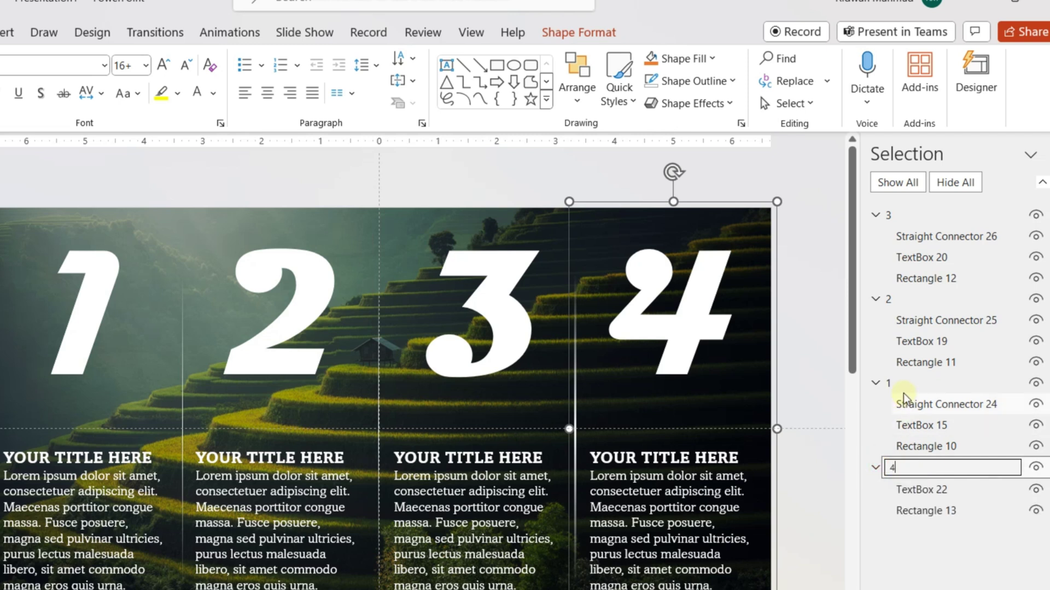
drag(894, 383, 896, 216)
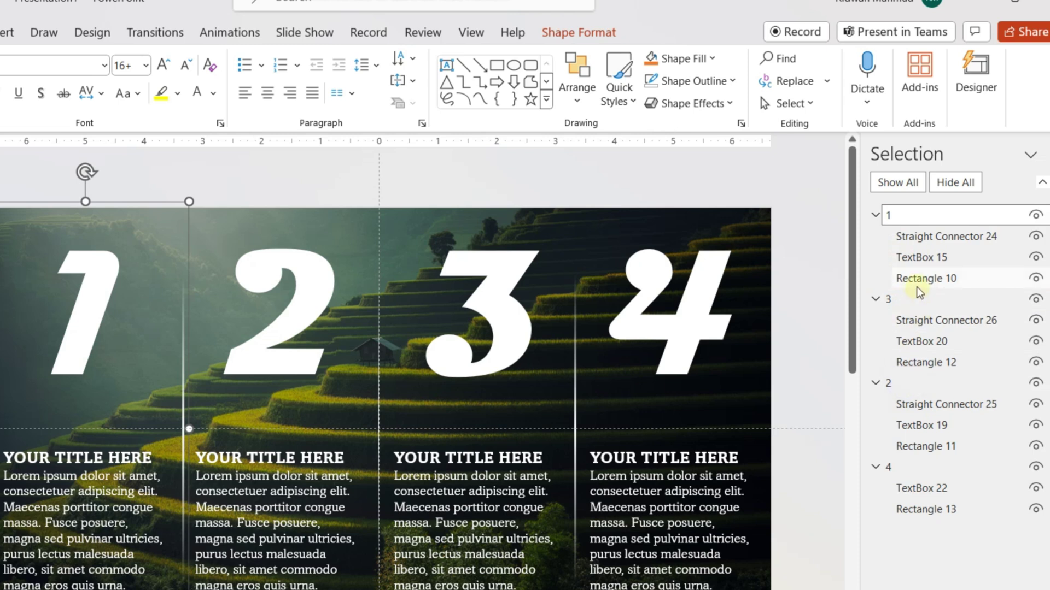
drag(896, 354, 901, 292)
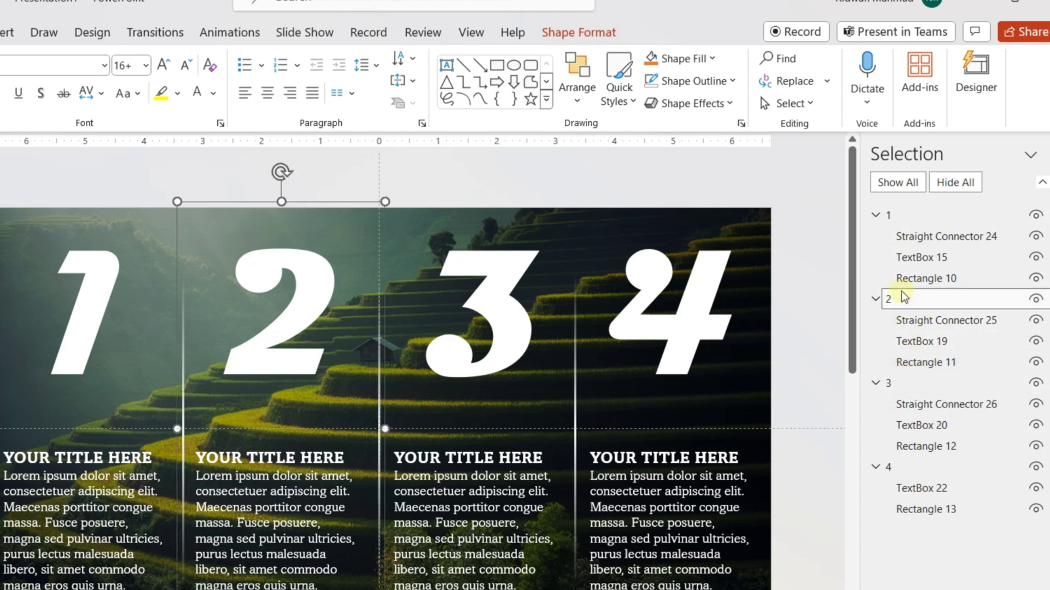
Give all shapes a Fly In From Left animation of 1.50 s and show the Animation Pane
click(44, 174)
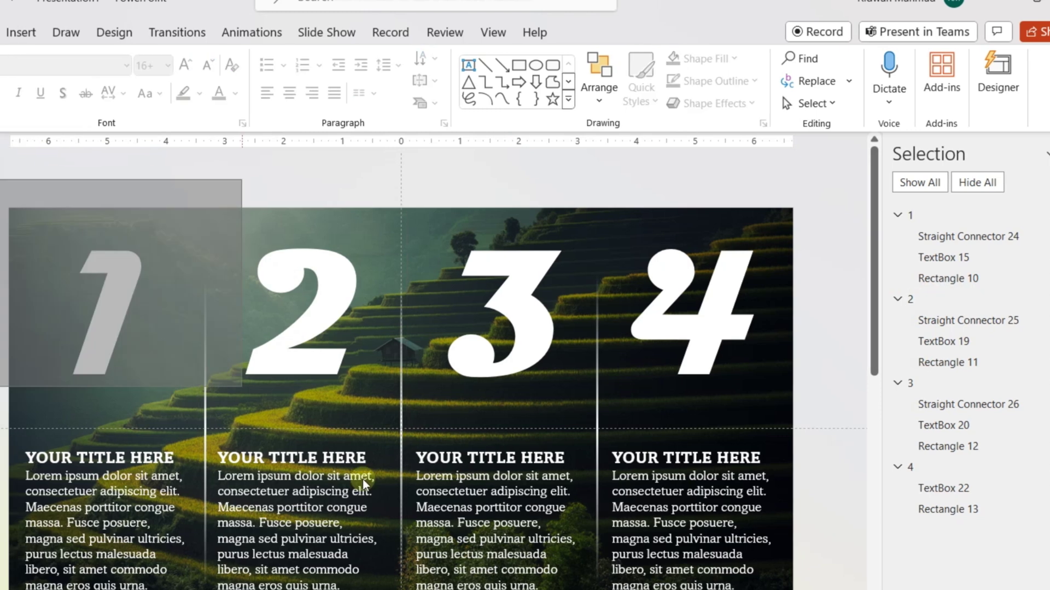
key(ctrl+a)
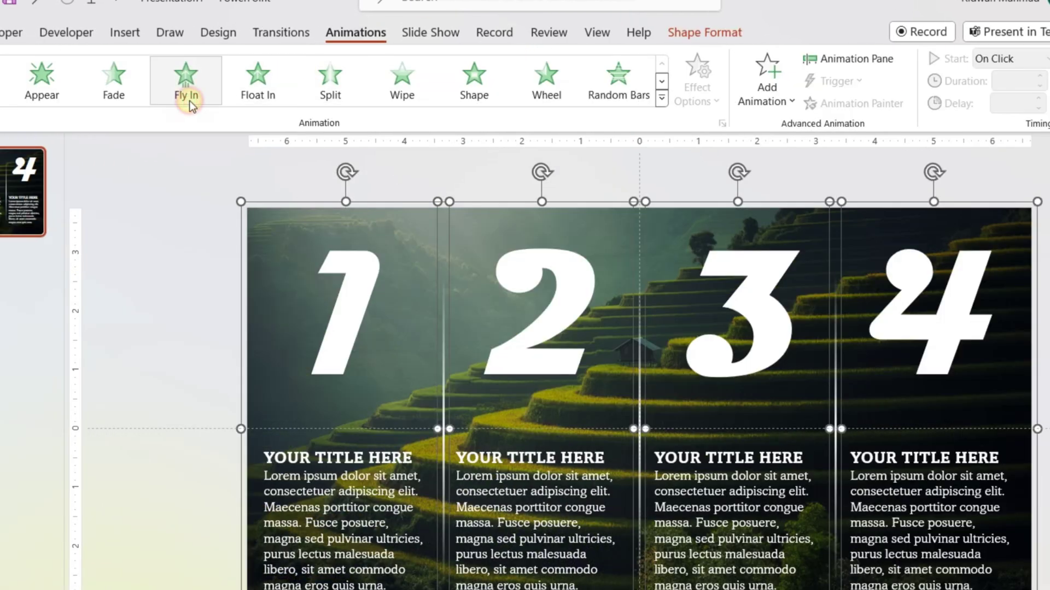
click(185, 79)
click(703, 107)
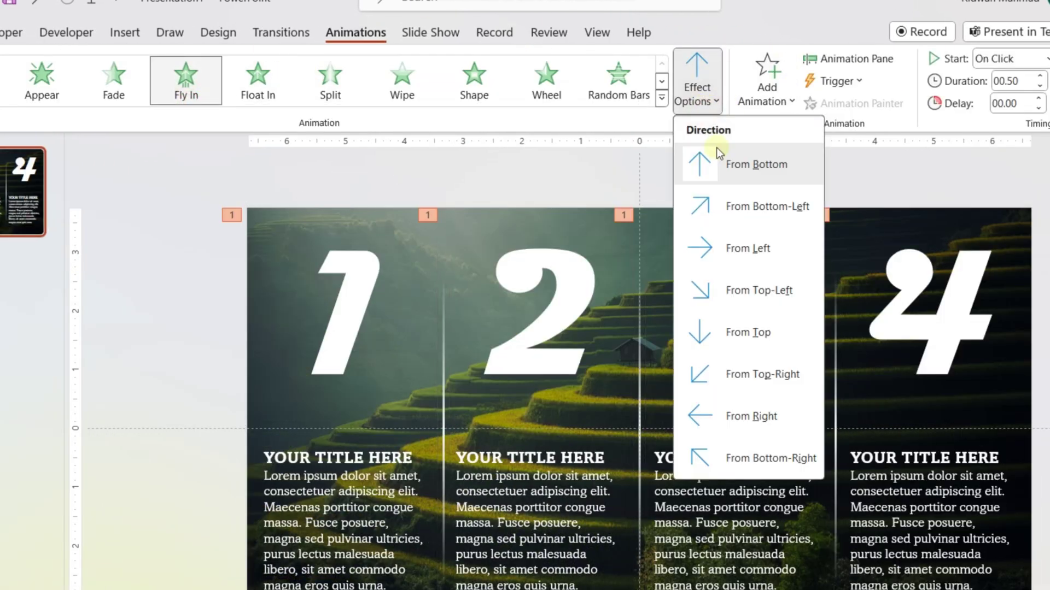
click(736, 247)
click(1040, 77)
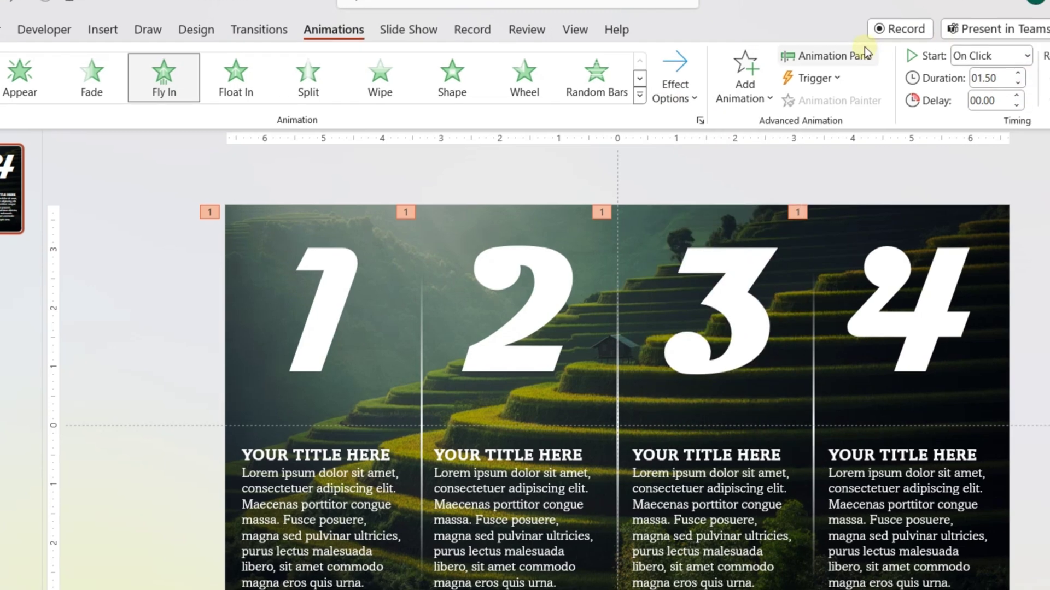
click(856, 58)
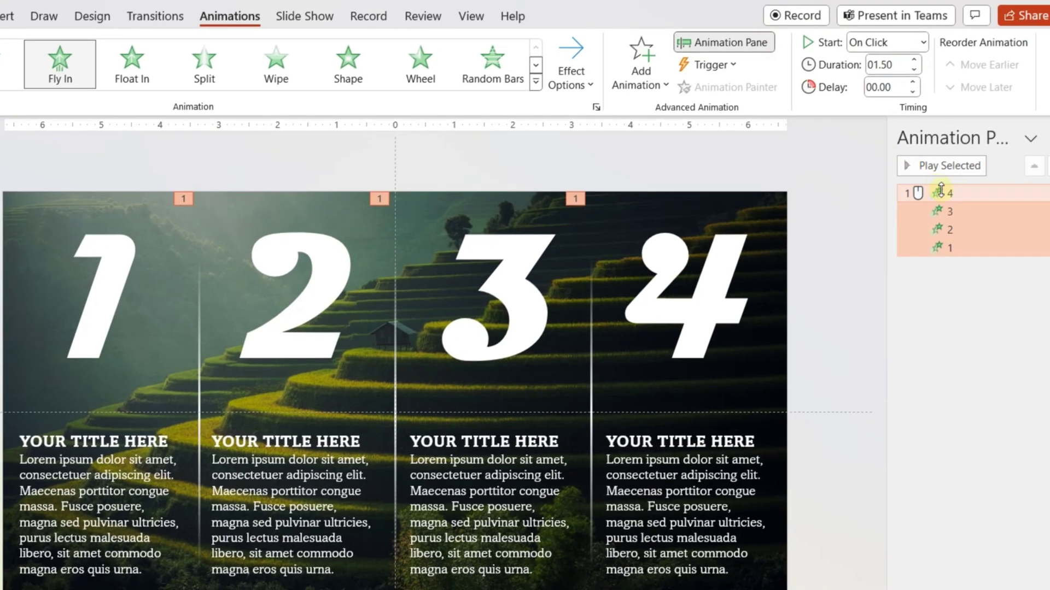
Reorder the animations into 1–4 order and set panels 1–3 to start On Click
drag(942, 196, 951, 192)
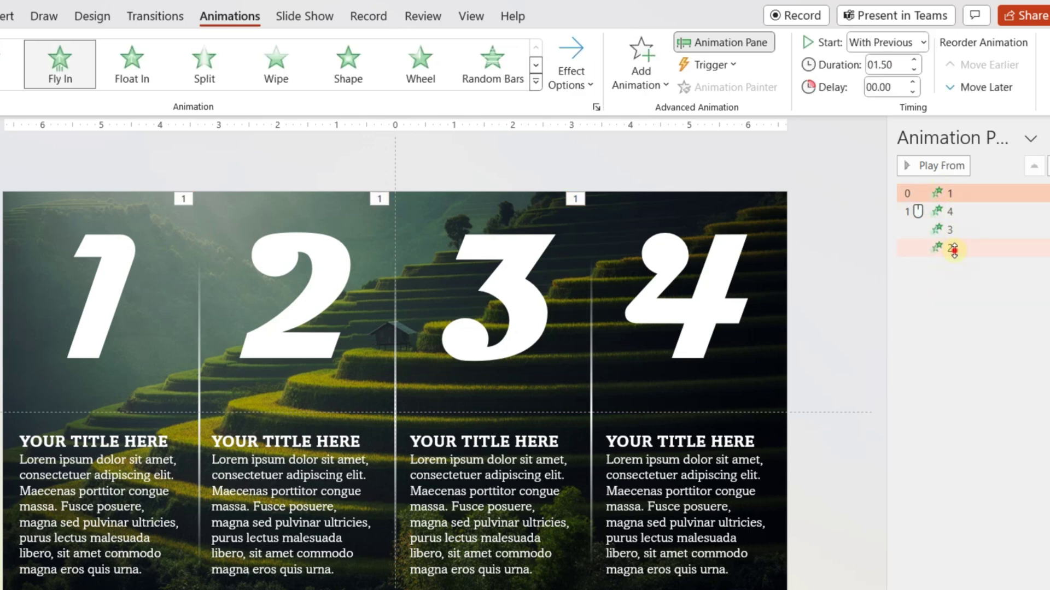
mouse_move(953, 249)
mouse_down()
mouse_move(950, 211)
mouse_move(951, 235)
mouse_up()
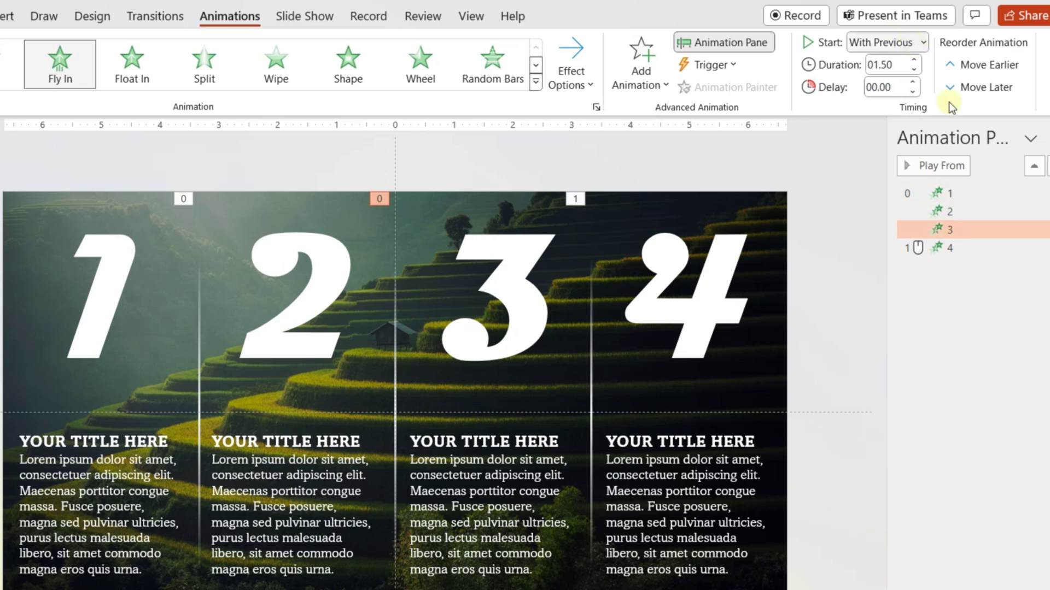
click(936, 196)
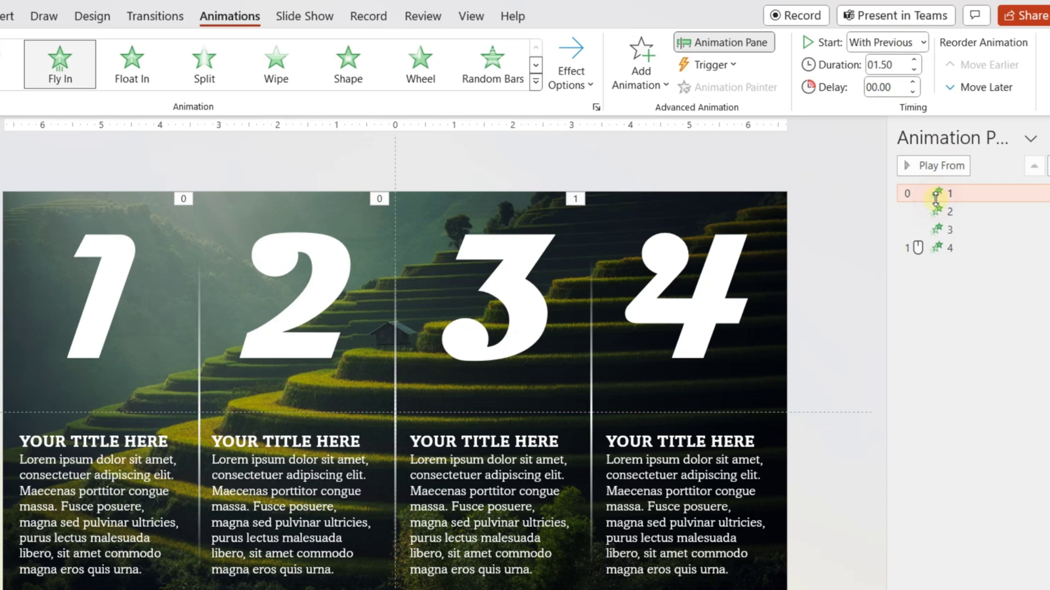
click(923, 43)
click(874, 66)
click(951, 214)
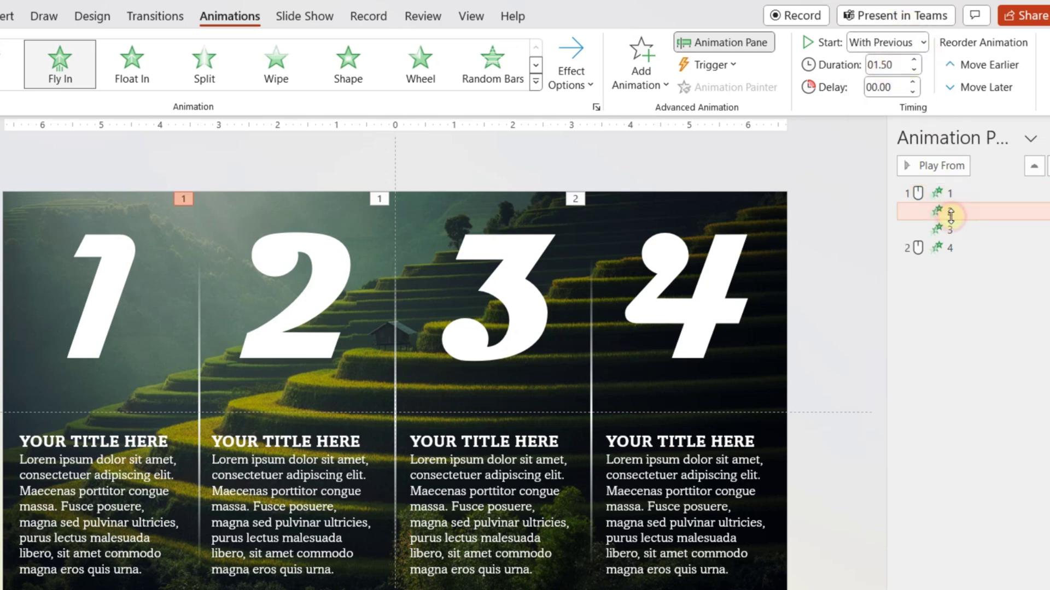
click(923, 43)
click(875, 65)
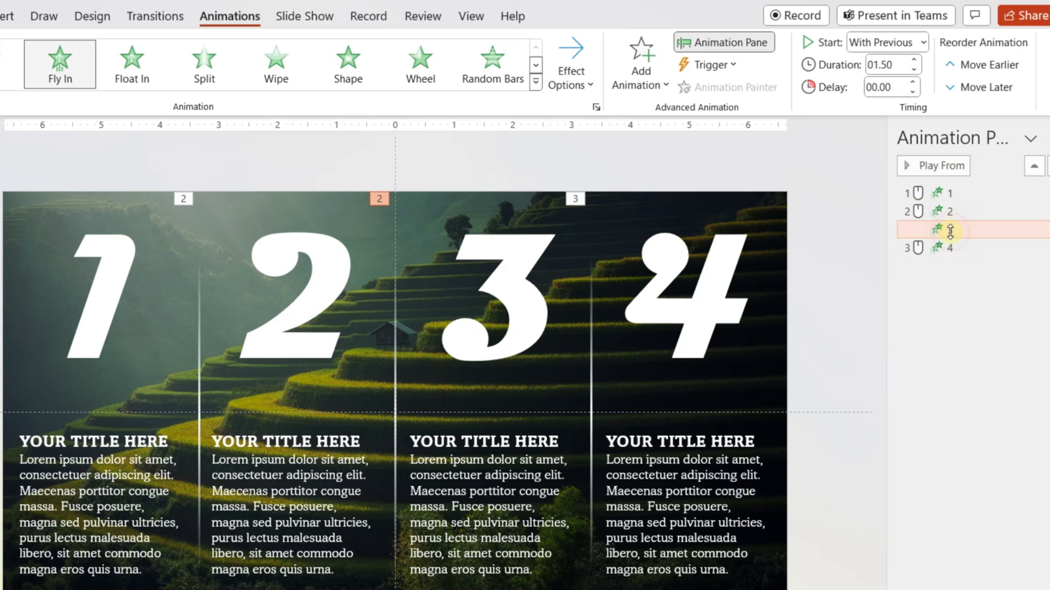
click(921, 42)
click(876, 65)
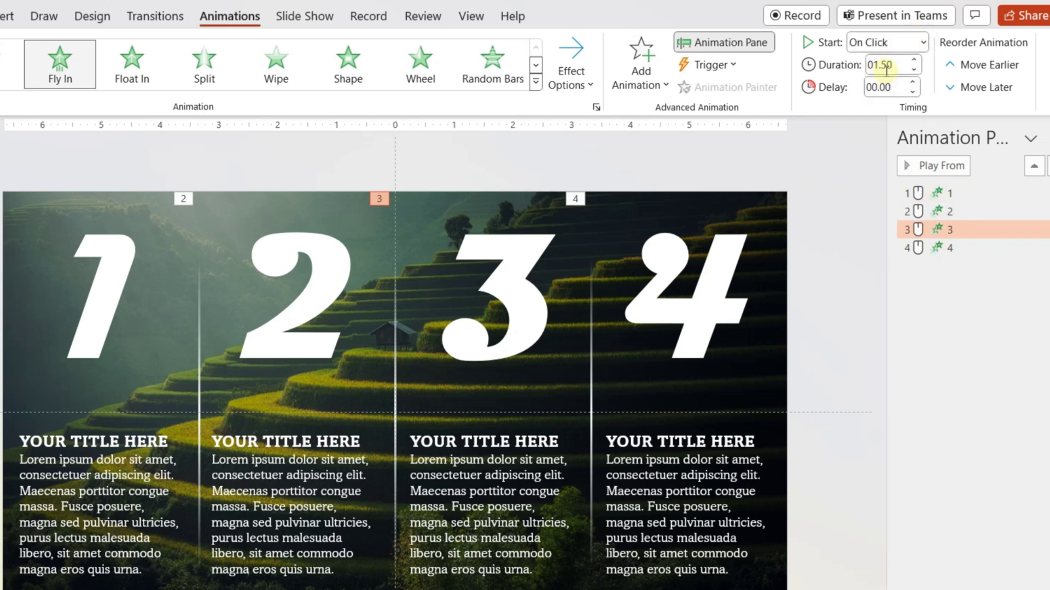
Review the Effect Options for all four animations together and confirm with OK
click(957, 182)
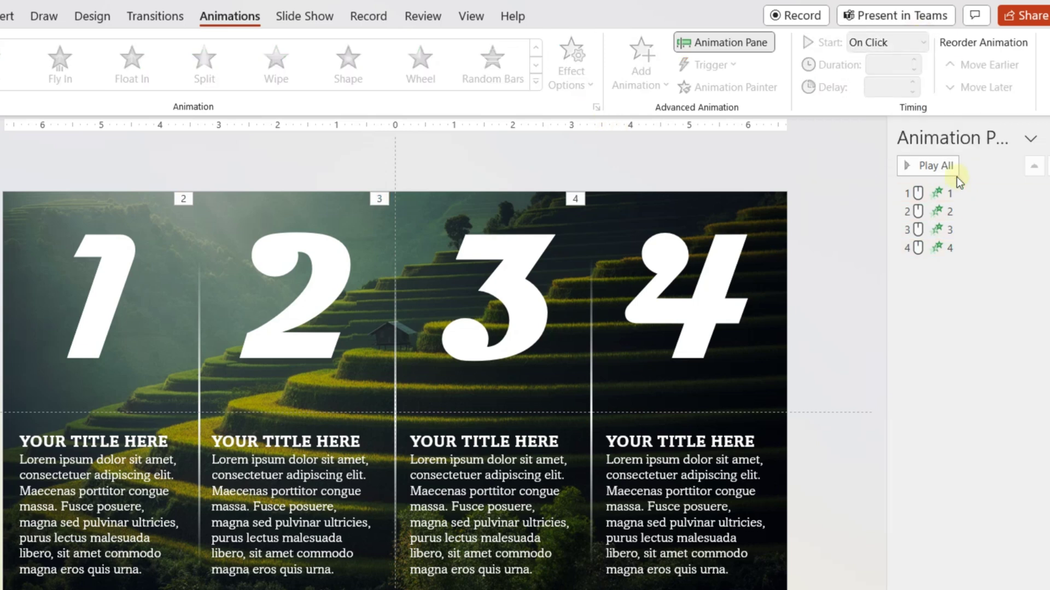
click(957, 191)
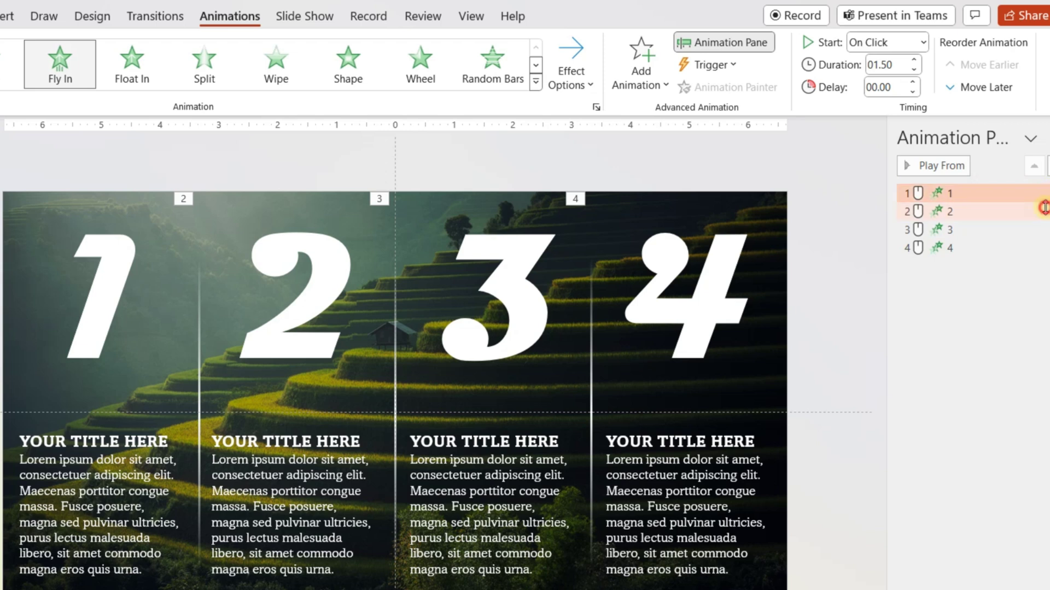
drag(1021, 230, 1005, 248)
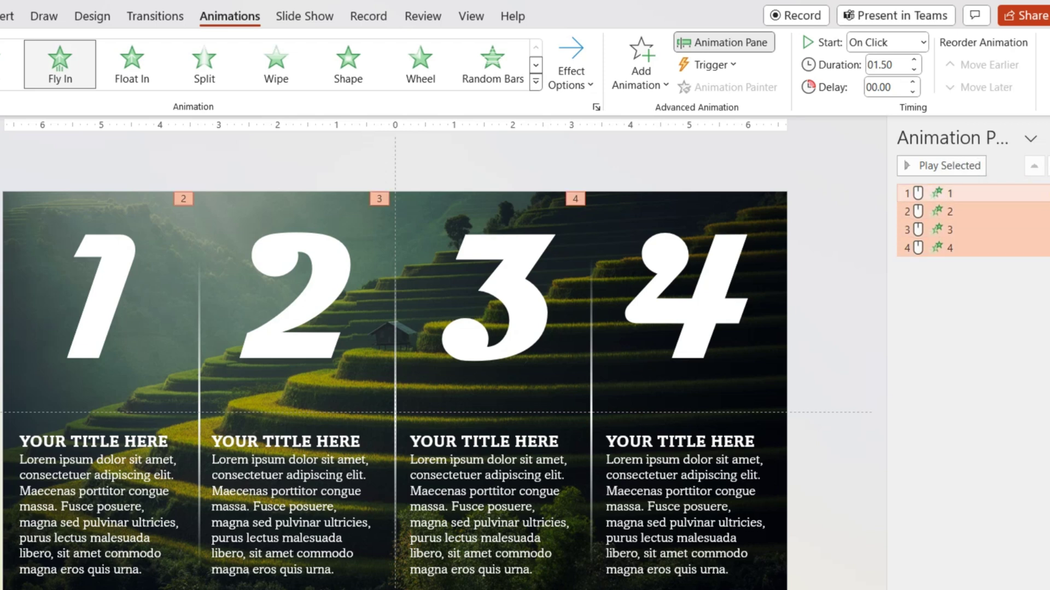
right_click(930, 192)
click(993, 271)
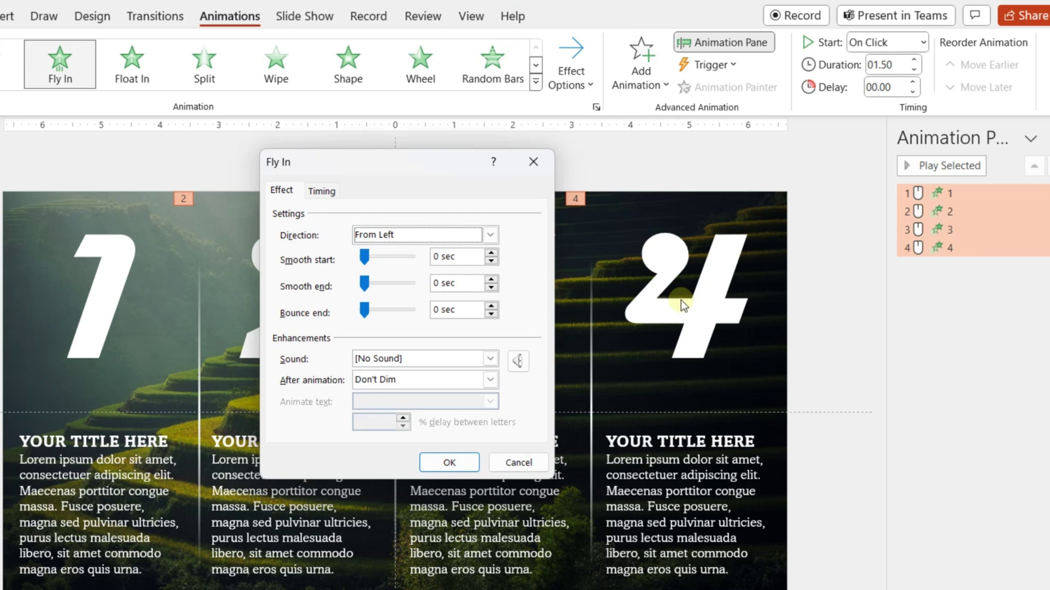
click(443, 461)
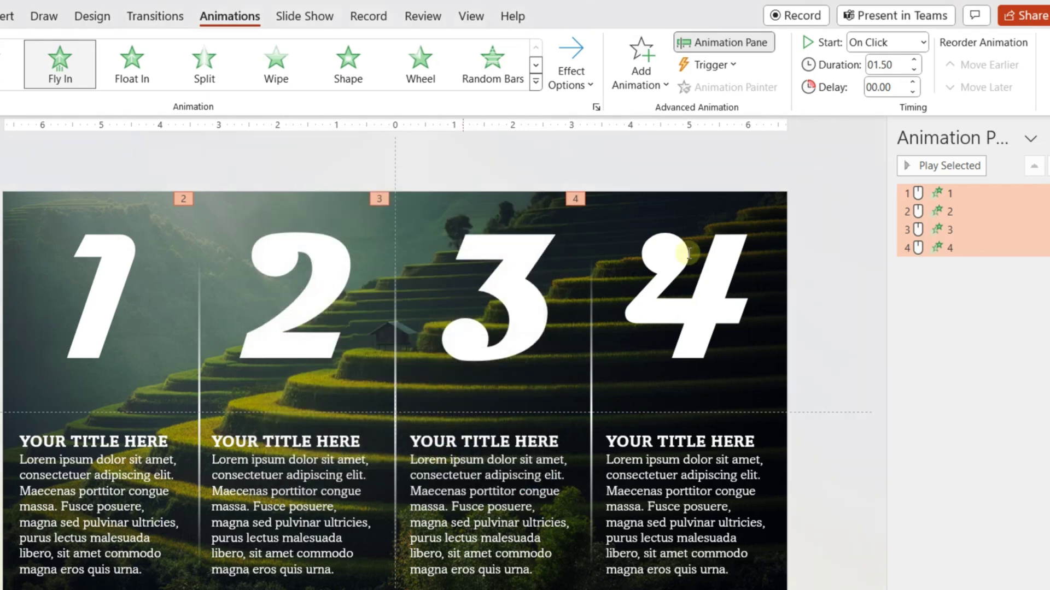
click(801, 173)
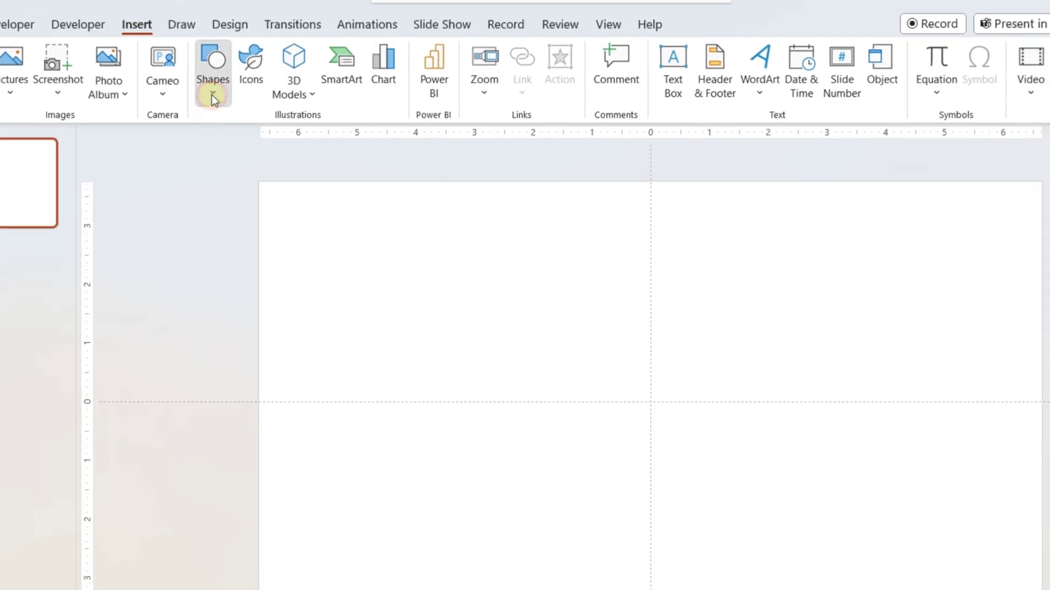
Draw a tall rectangle at the slide's left edge and copy it into four side-by-side columns
click(212, 94)
click(260, 146)
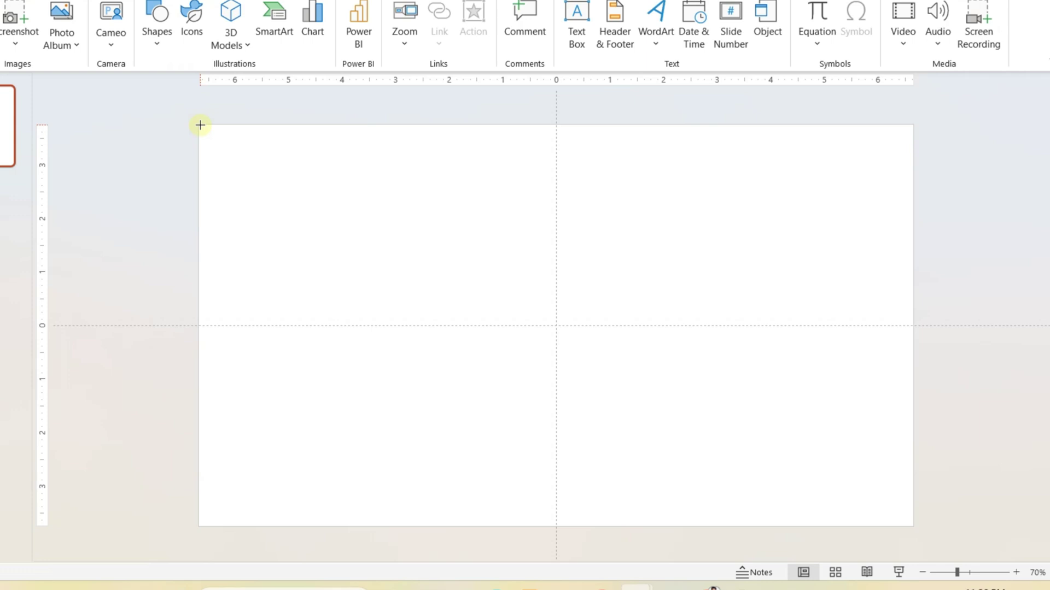
mouse_move(200, 125)
mouse_down()
mouse_move(317, 356)
mouse_move(323, 528)
mouse_up()
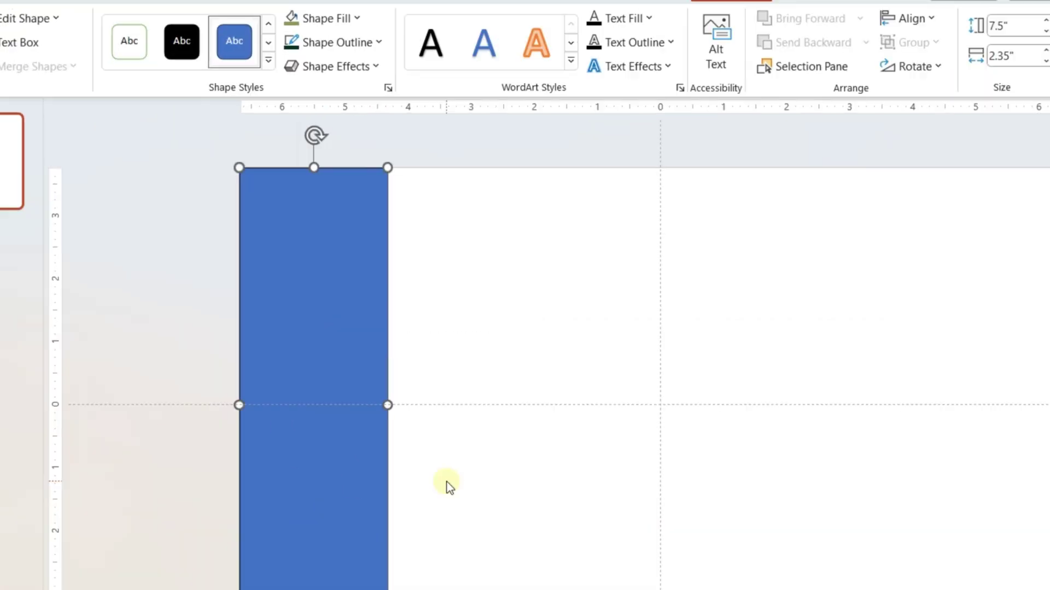
drag(336, 431, 488, 451)
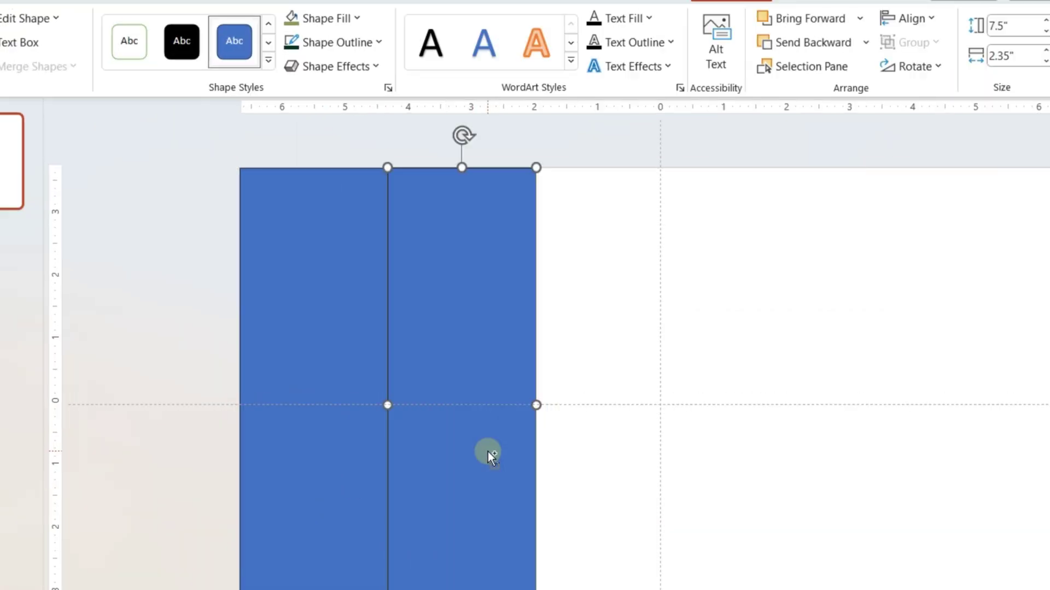
ctrl+click(336, 428)
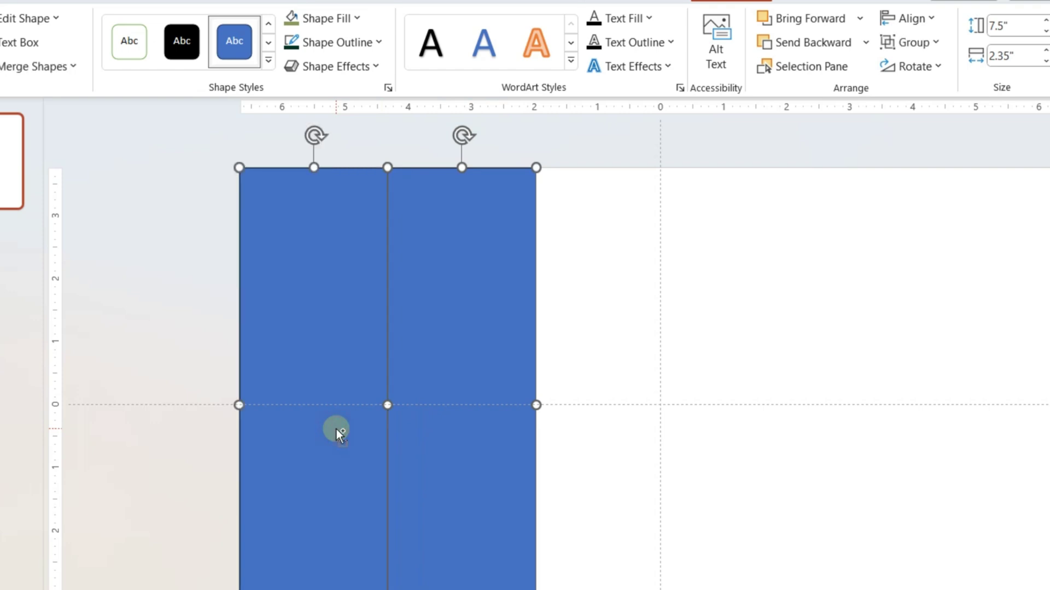
drag(337, 429, 634, 463)
Group the four rectangles, stretch them to the full 13.33" slide width, remove outlines, then ungroup
ctrl+click(312, 428)
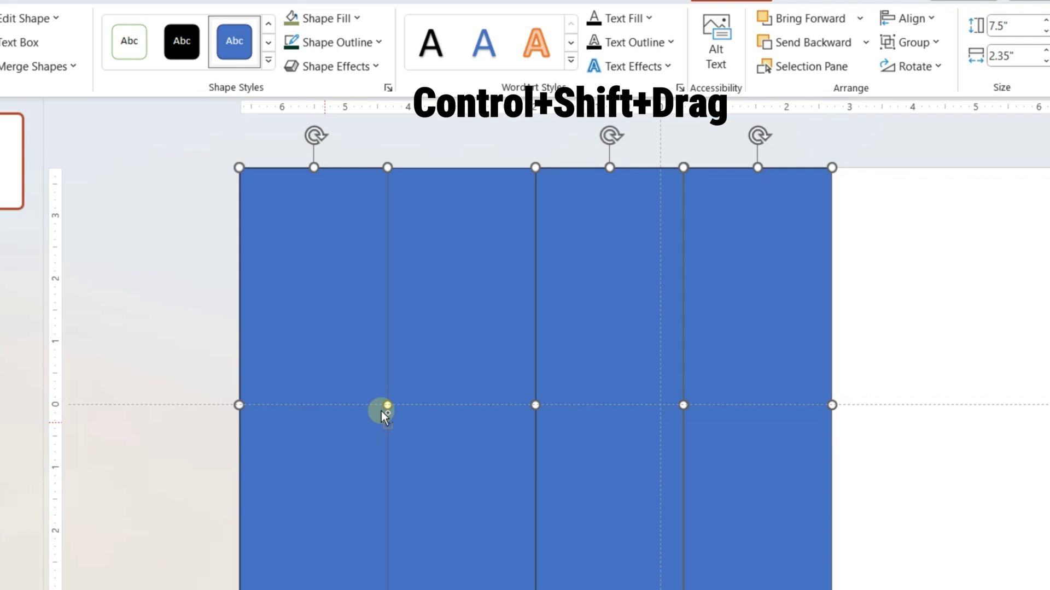
ctrl+click(454, 402)
key(ctrl+g)
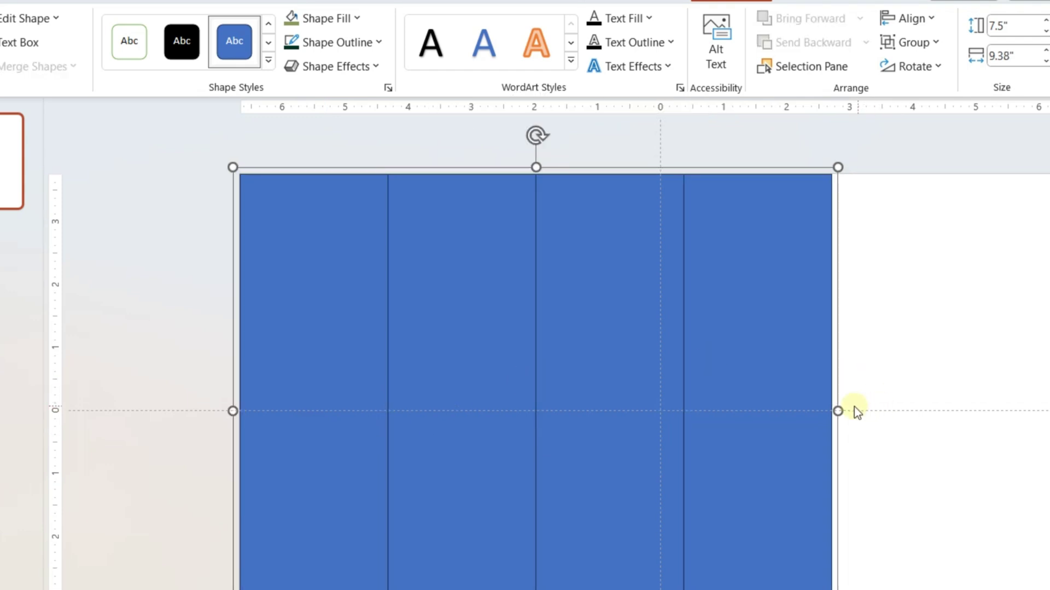
drag(838, 409, 1049, 416)
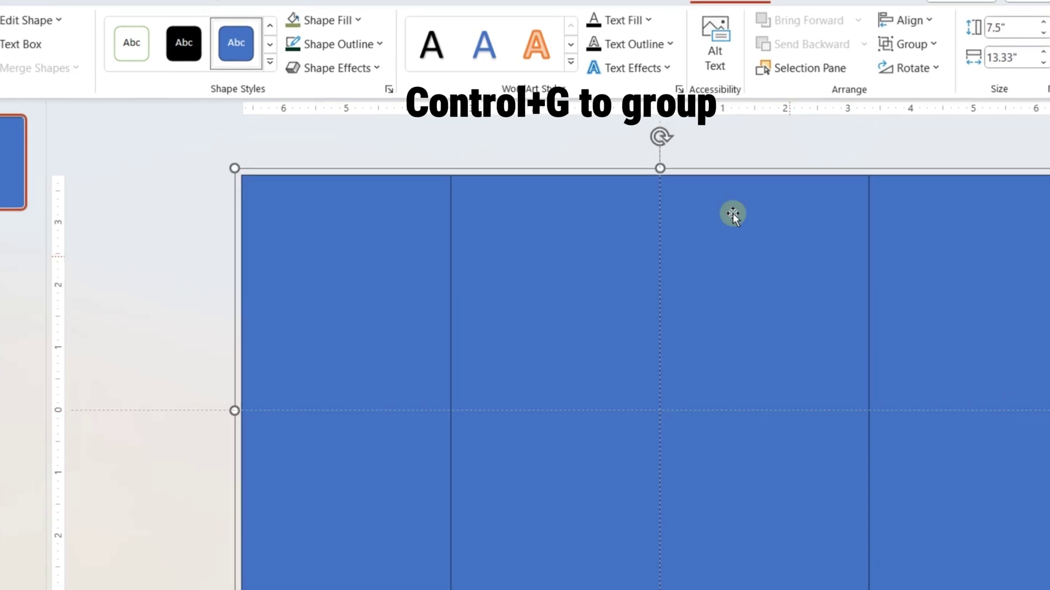
click(350, 44)
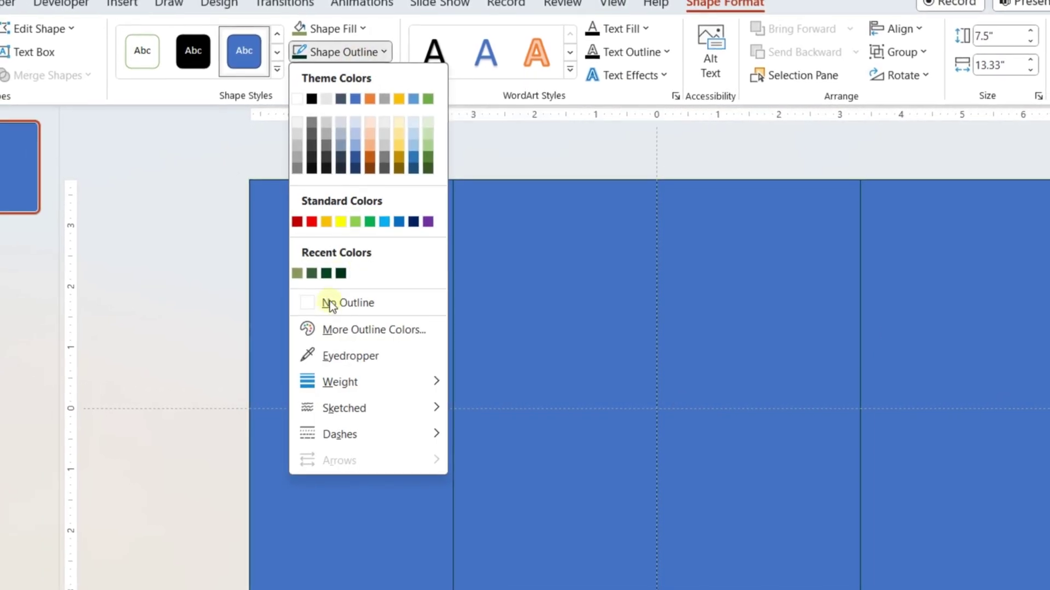
click(330, 302)
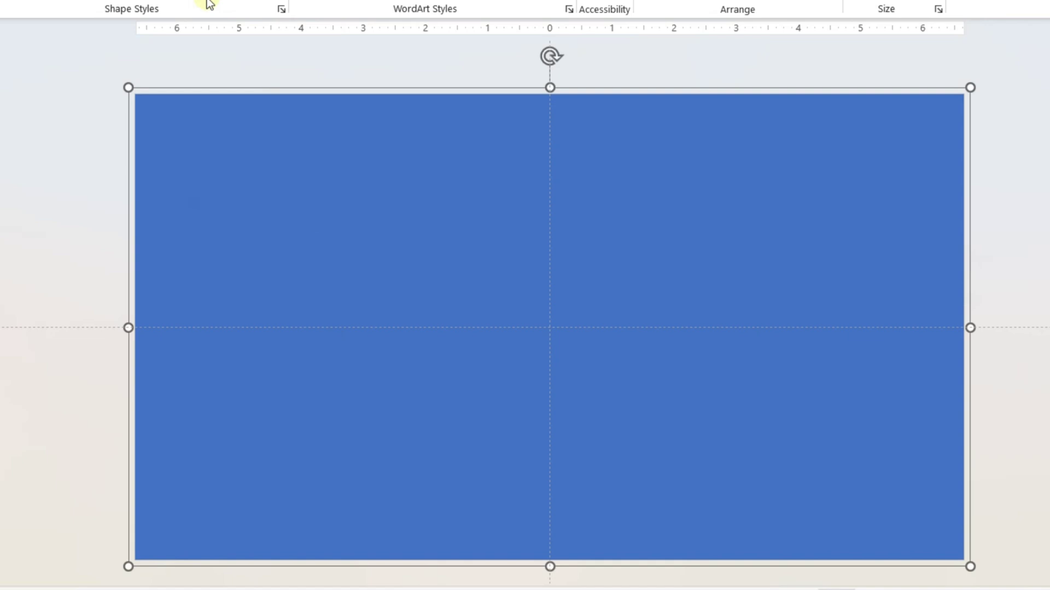
key(ctrl+shift+g)
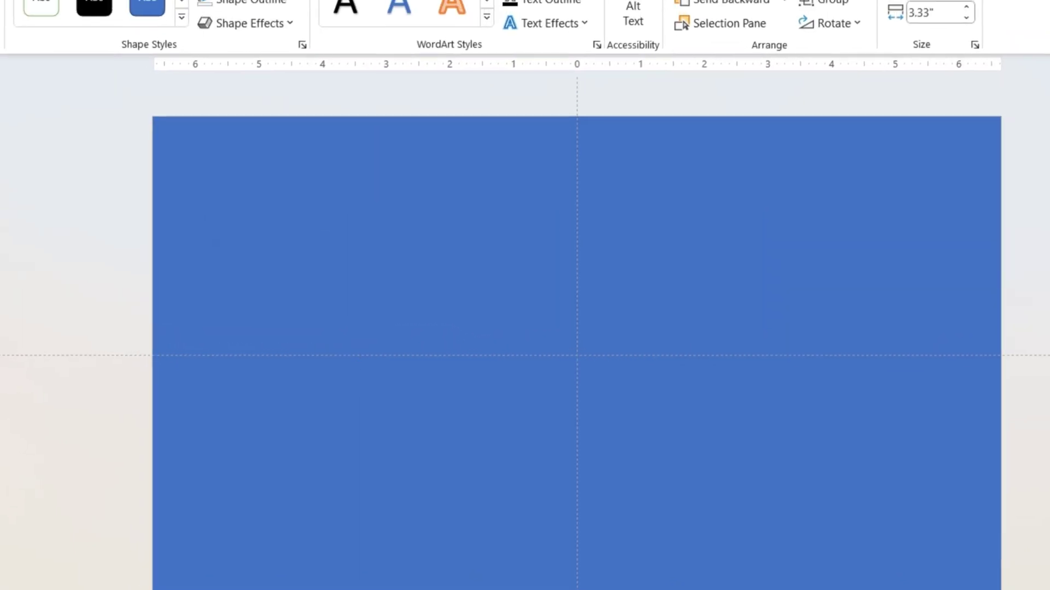
Fill the first panel dark green and the fourth olive green, then paste the icons and descriptions
key(Escape)
click(180, 180)
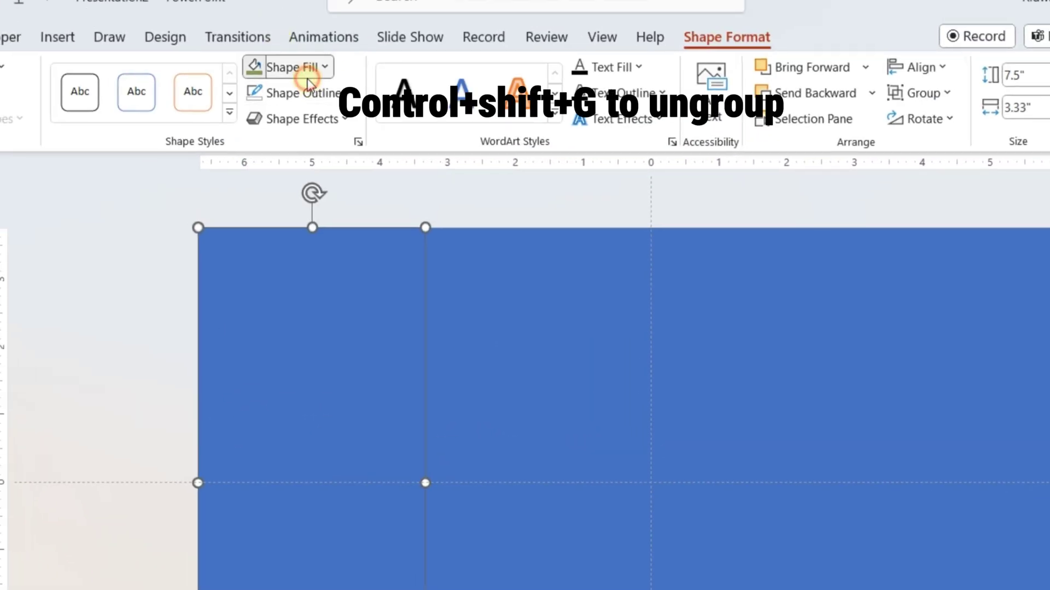
click(305, 67)
click(301, 309)
click(507, 303)
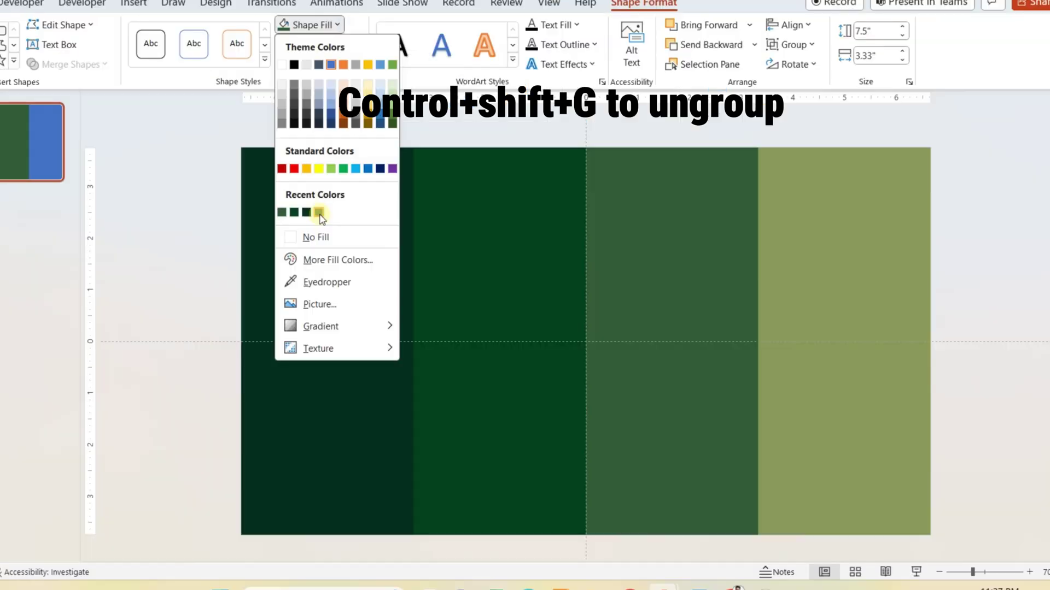
click(320, 214)
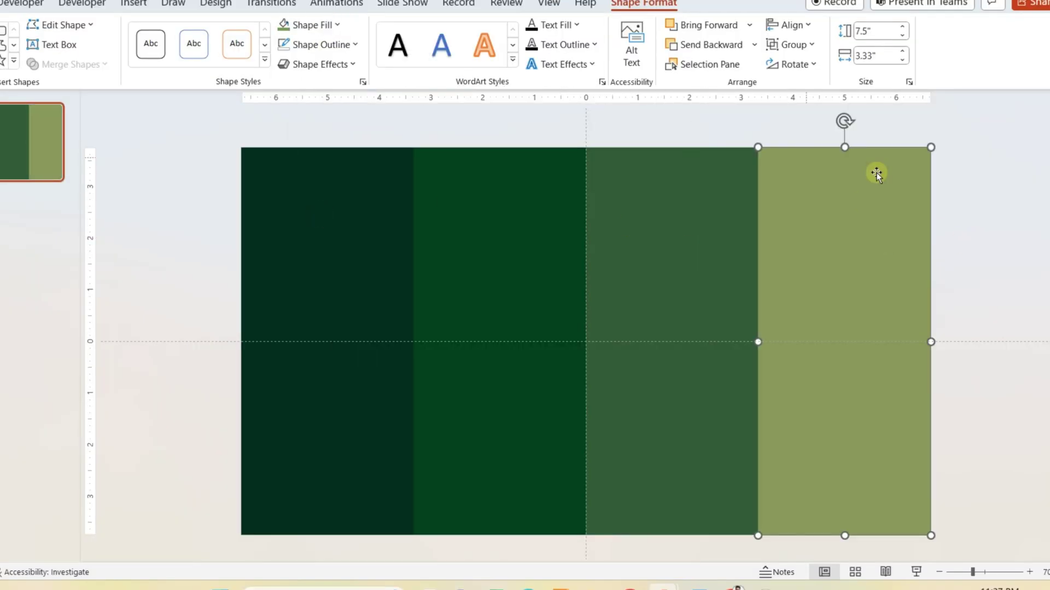
click(939, 213)
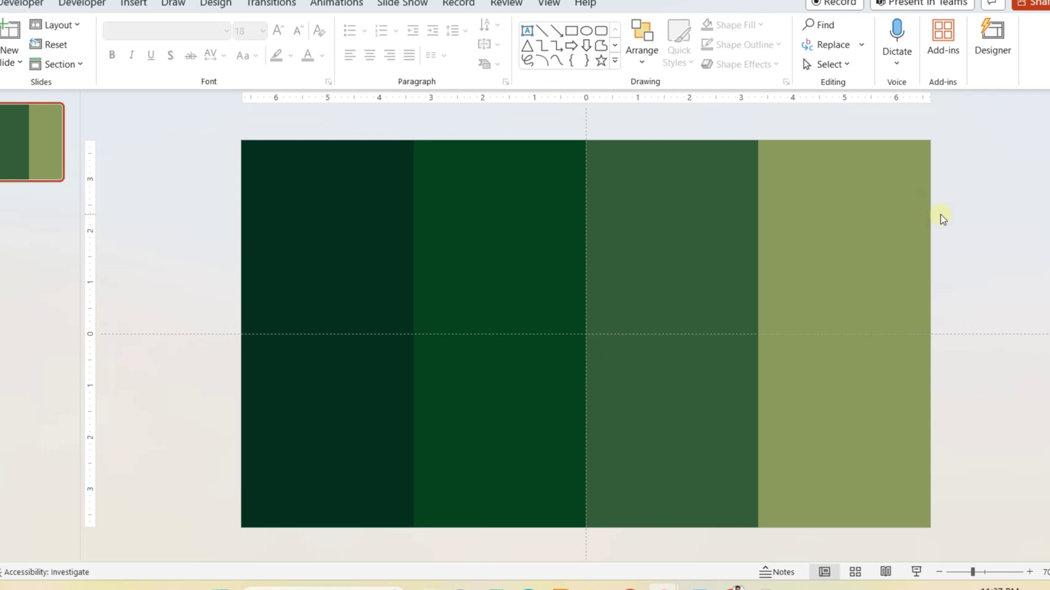
key(ctrl+v)
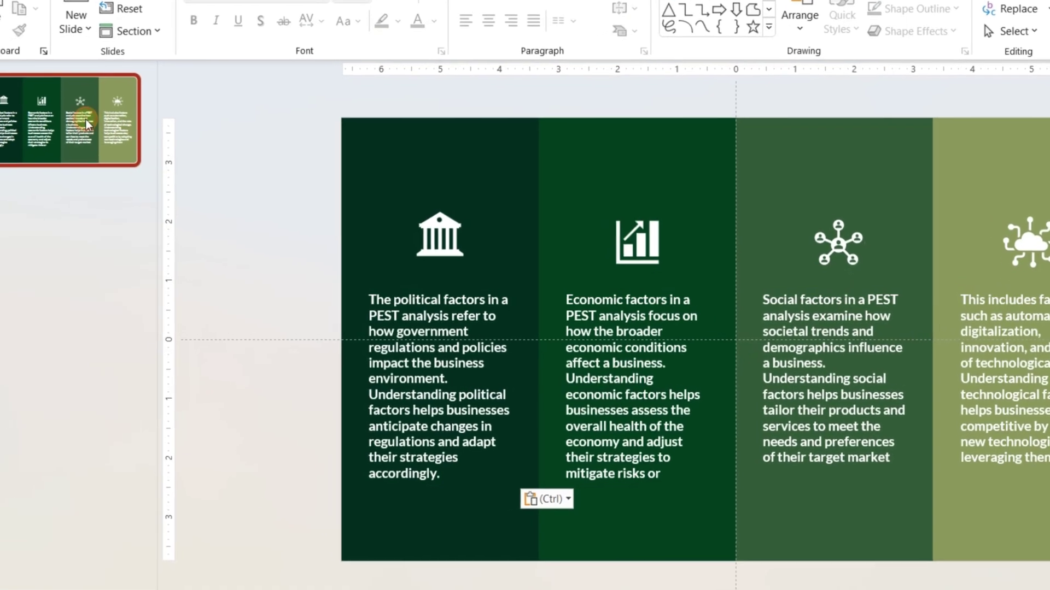
Duplicate the slide and delete all icons and description text boxes from the copy
right_click(38, 136)
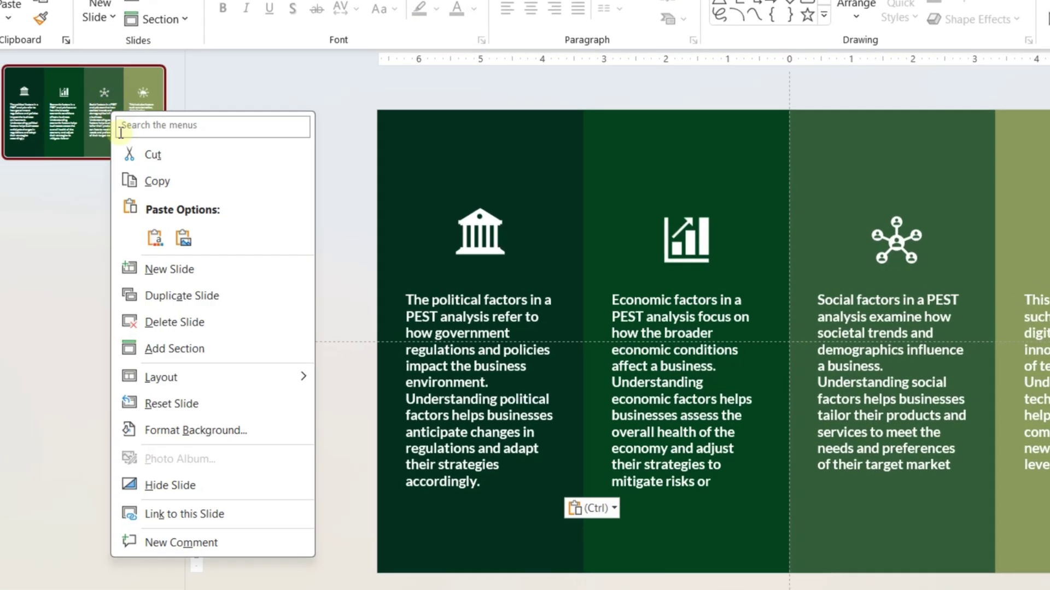
click(229, 296)
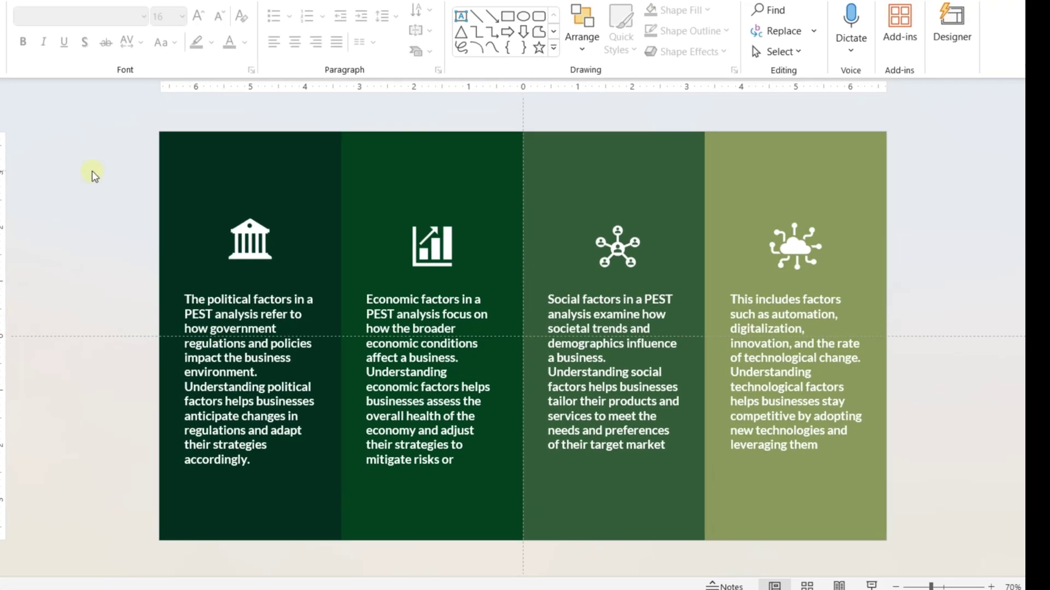
drag(67, 188, 955, 508)
key(Delete)
Letter the first panel with a large white 'P' in a heavy display font at size 100
click(285, 304)
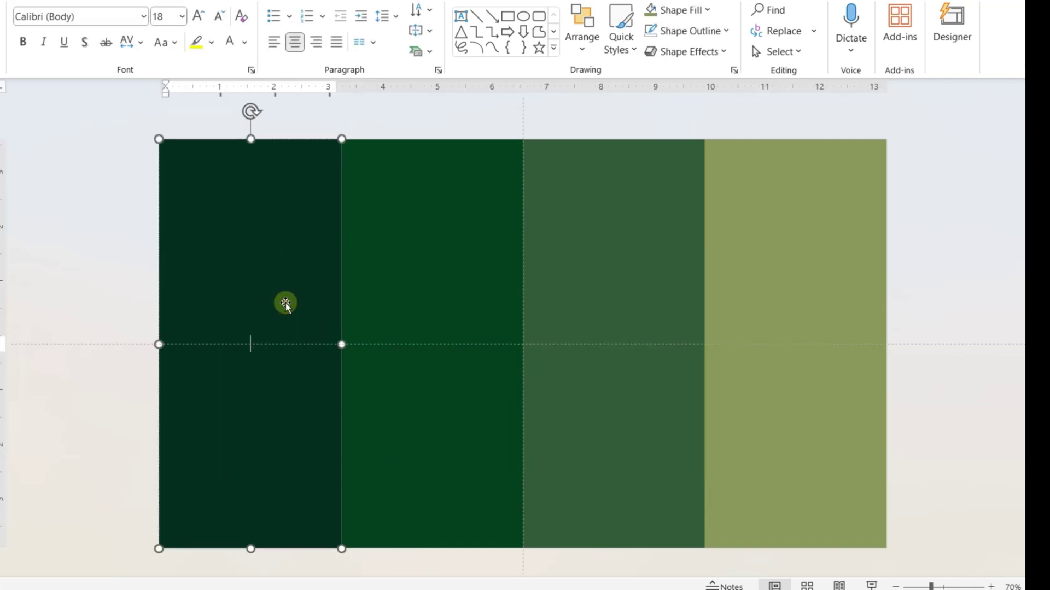
click(55, 16)
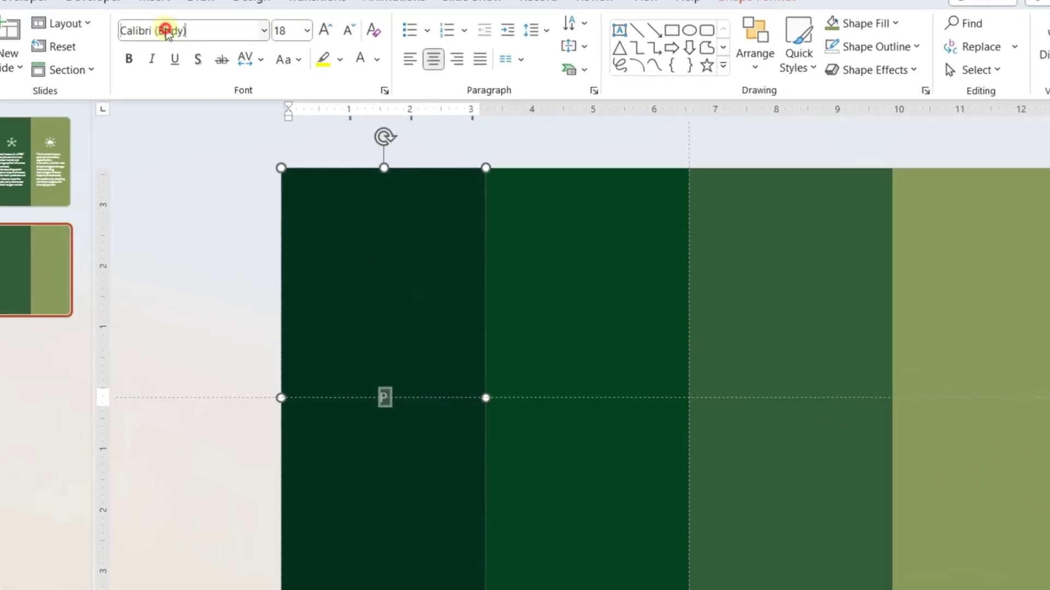
key(ctrl+v)
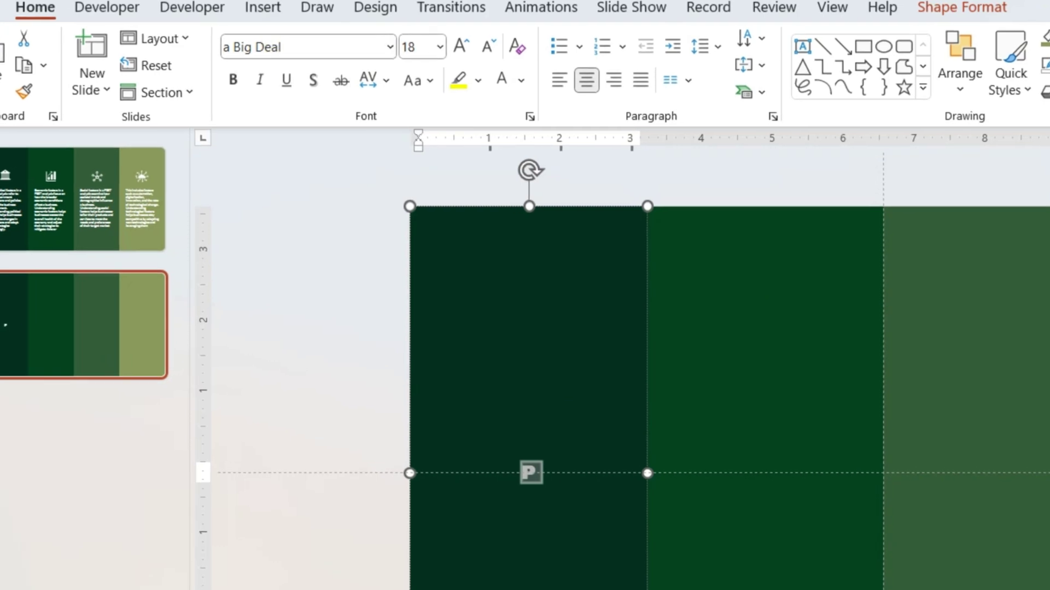
click(416, 49)
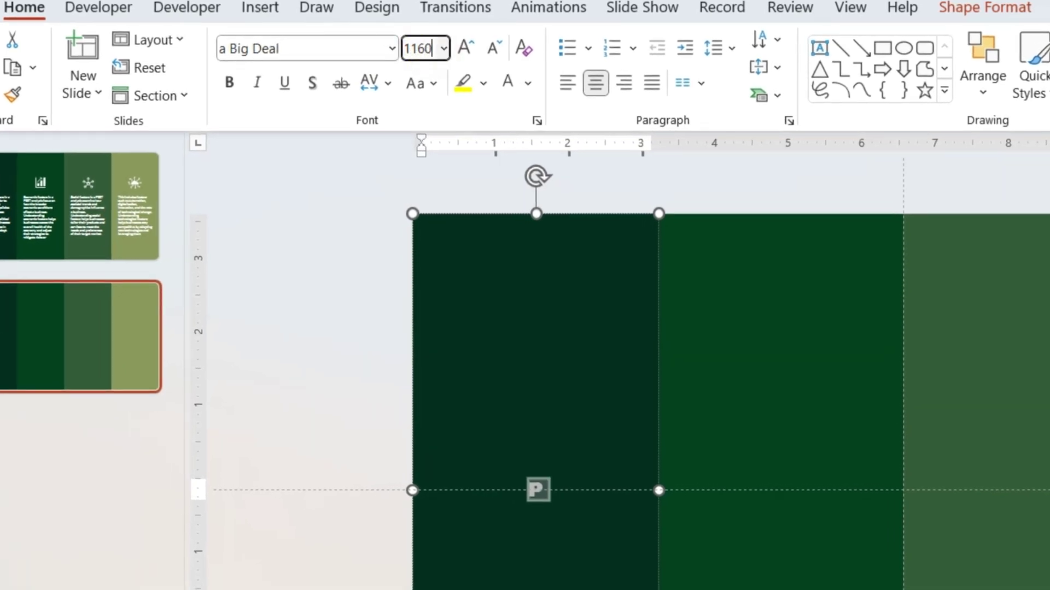
text(100)
key(Return)
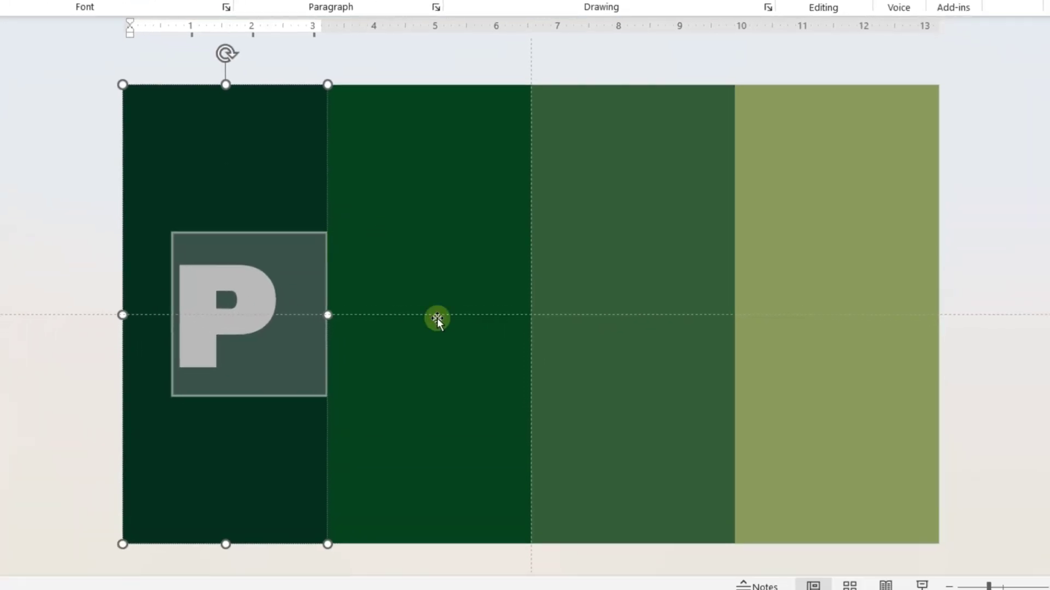
click(437, 320)
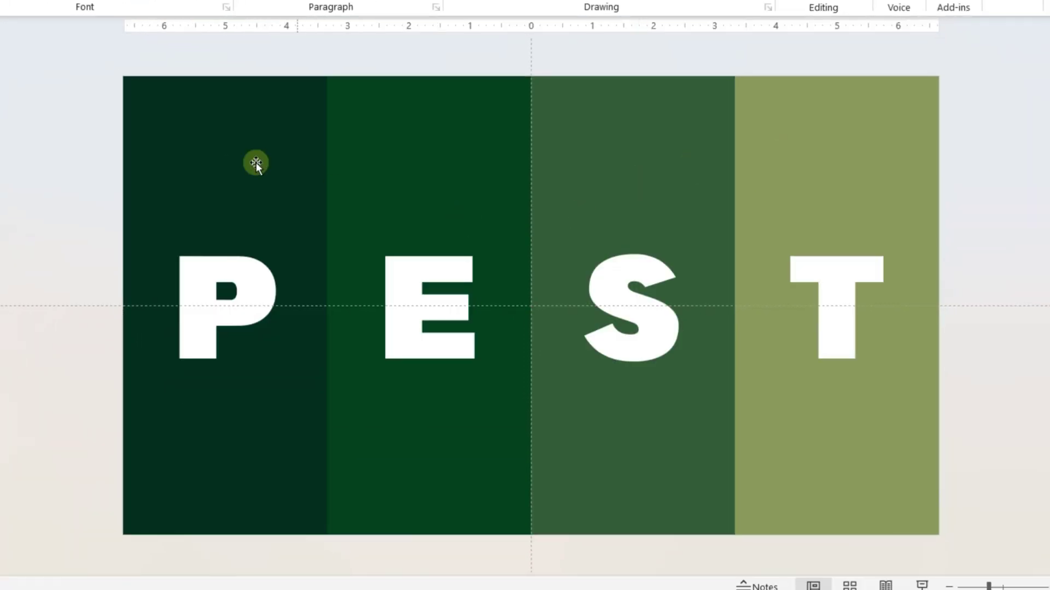
Copy the P-E-S-T letter panels onto slide 1, aligned exactly over the original panels
click(256, 163)
shift+click(415, 168)
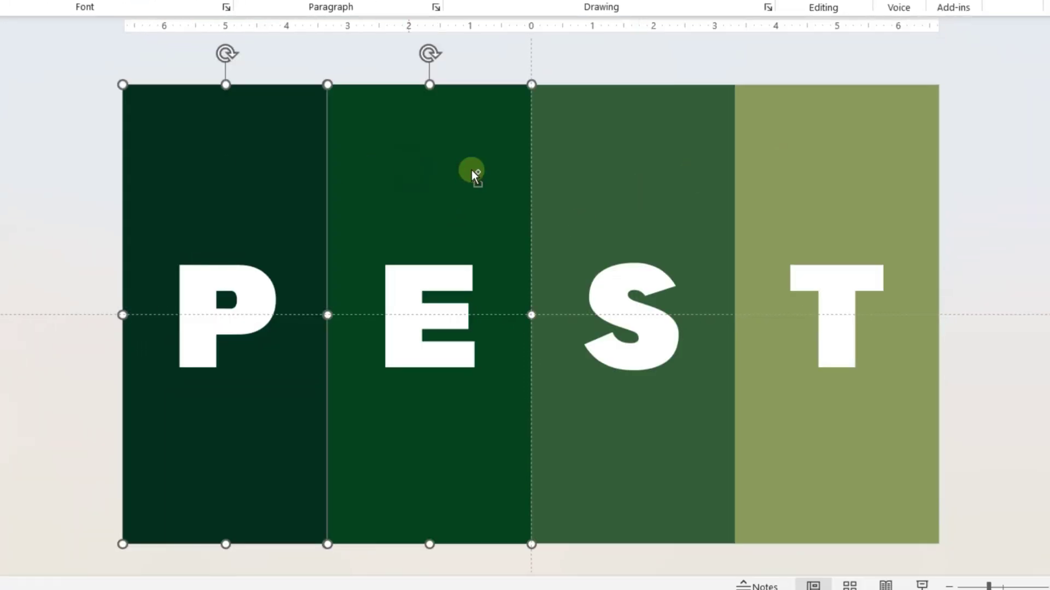
shift+click(690, 192)
key(ctrl+c)
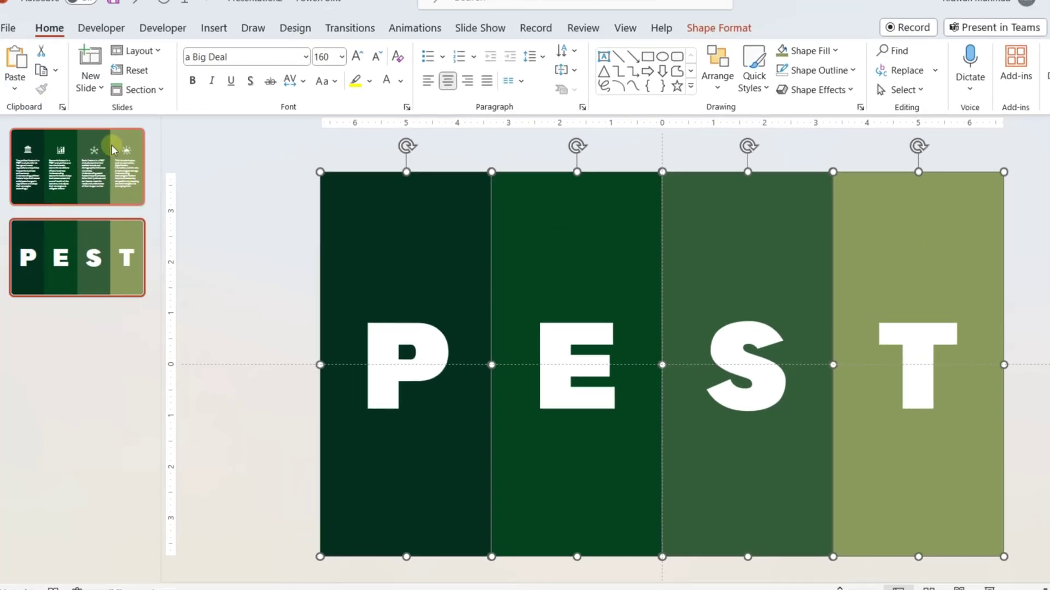
click(111, 146)
key(ctrl+v)
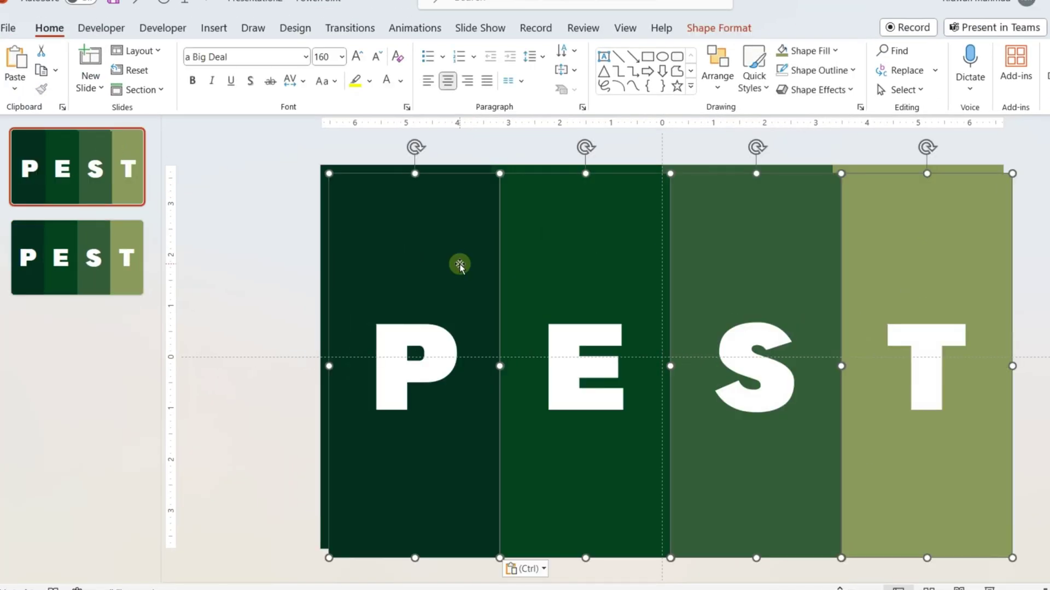
drag(460, 264, 454, 258)
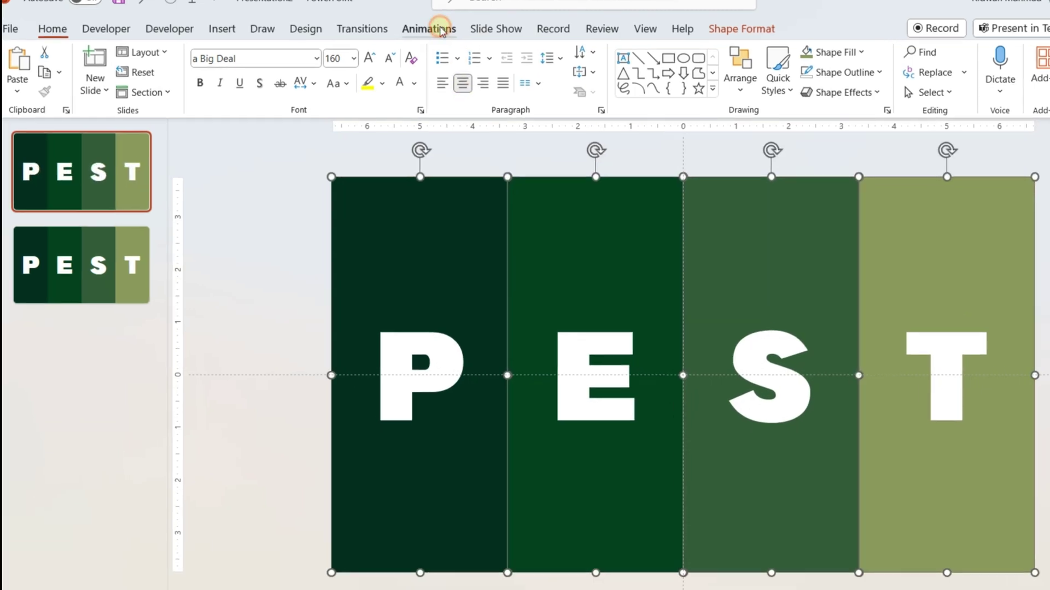
Apply a Whip exit effect to the pasted letter panels
click(426, 29)
click(812, 63)
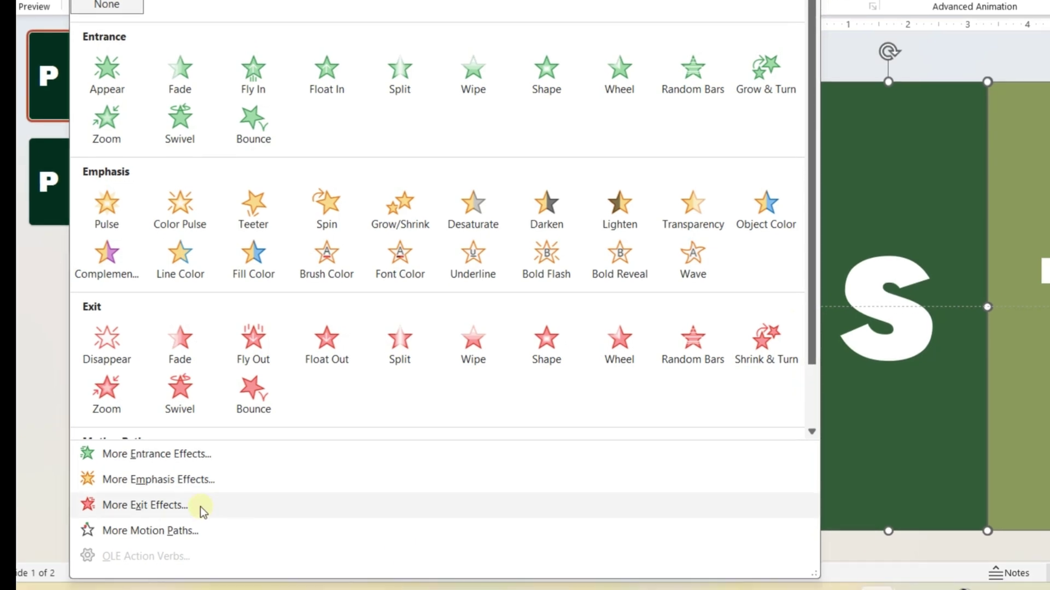
click(200, 507)
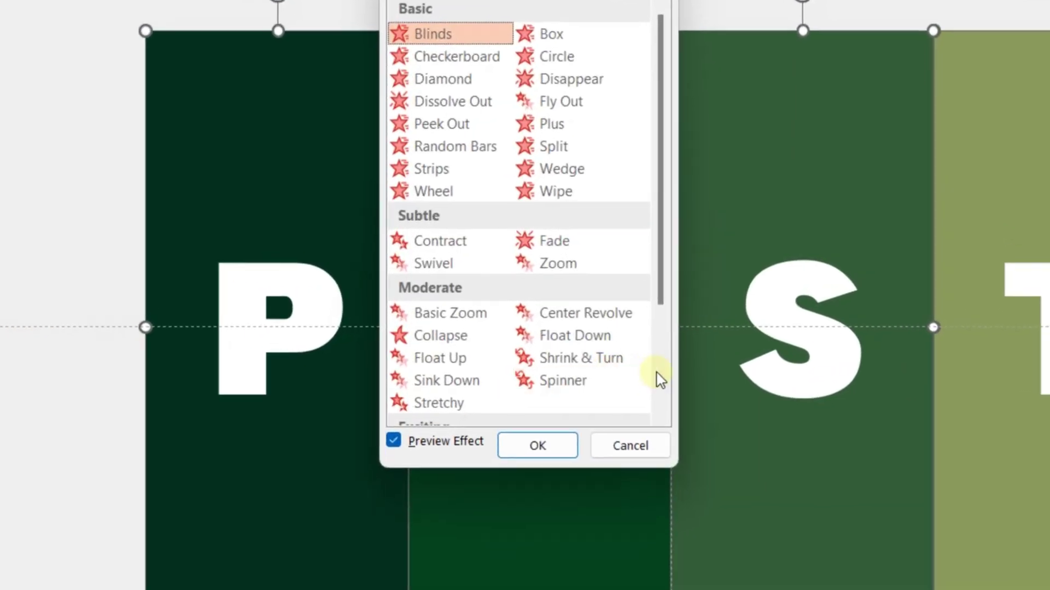
scroll(660, 377, down, 3)
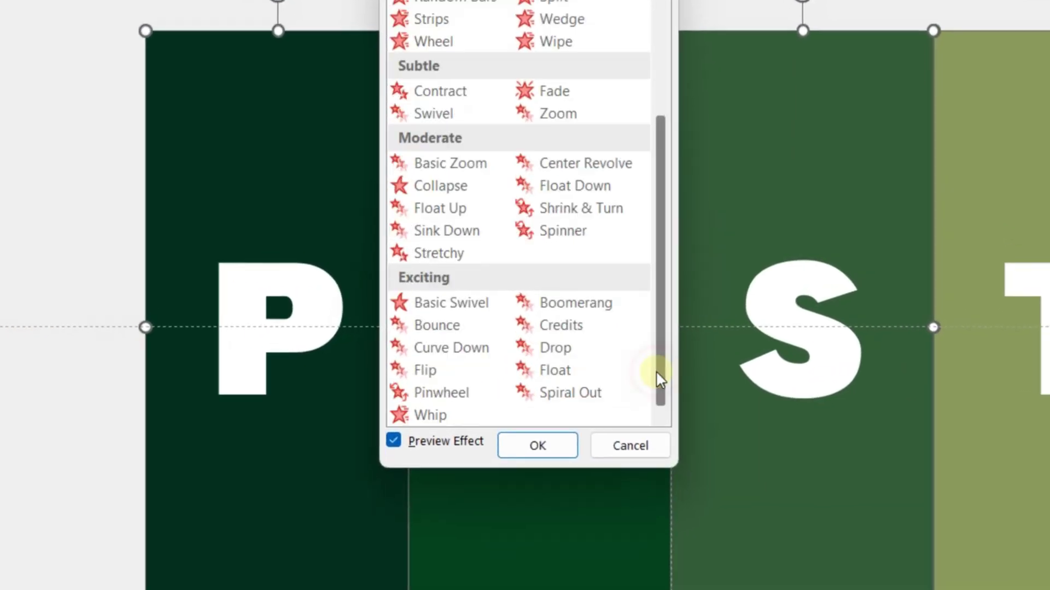
click(411, 416)
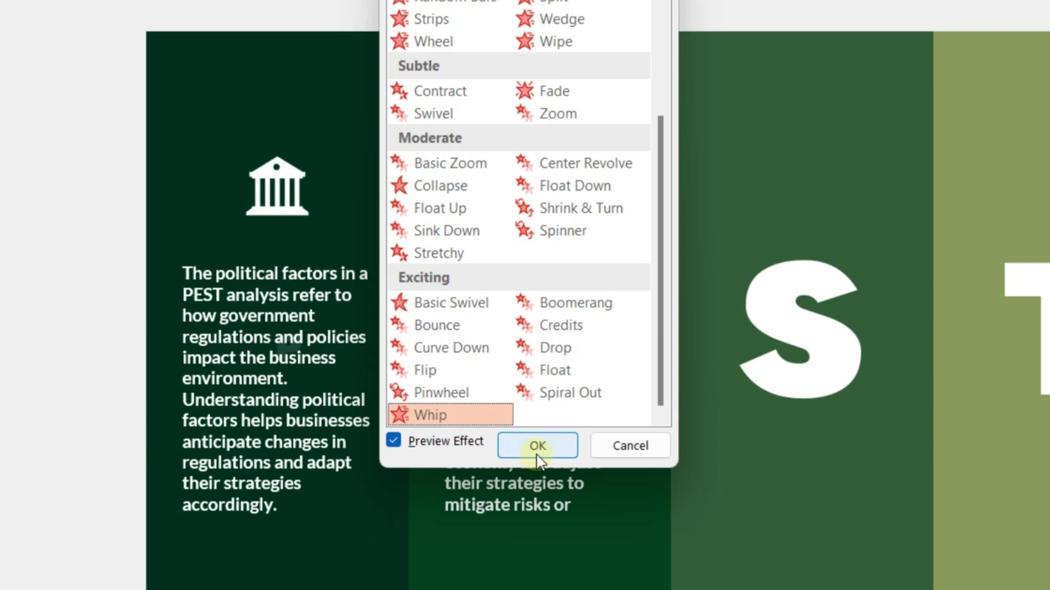
click(537, 447)
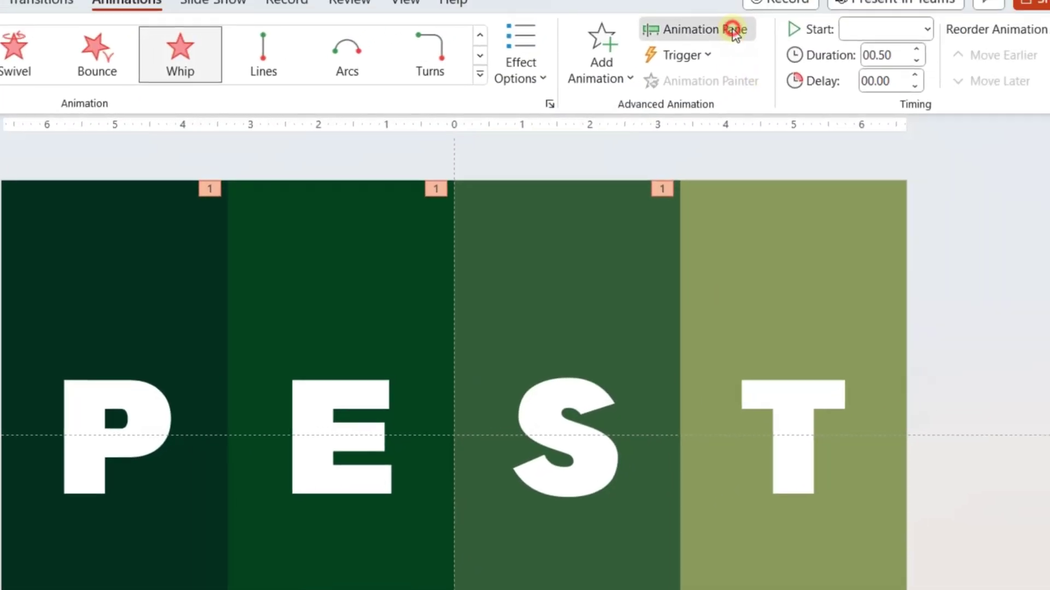
In the Animation Pane, set the Whip exits to start On Click with text animated All at once
click(731, 28)
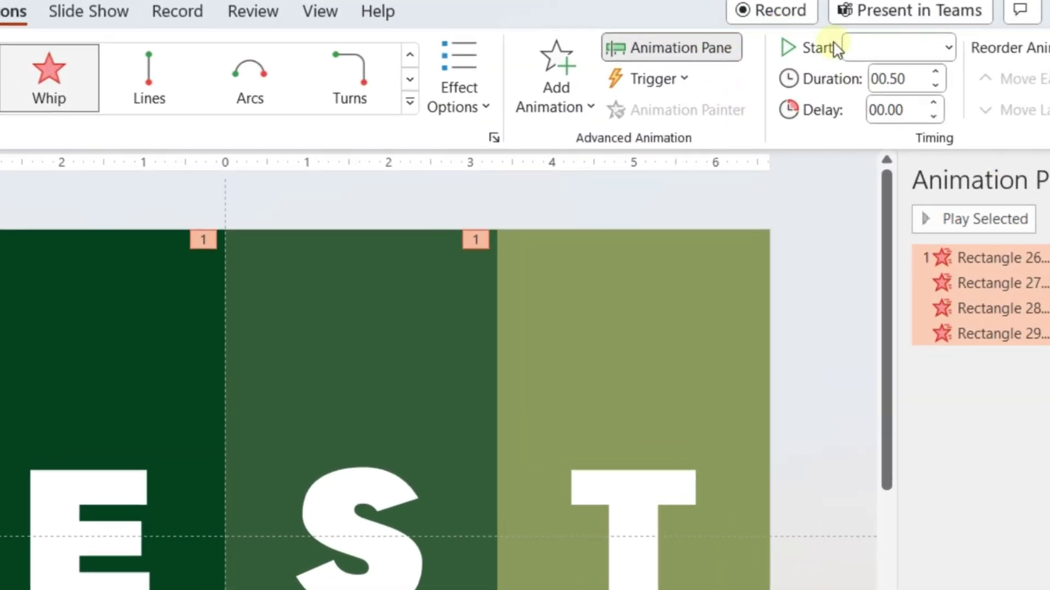
click(923, 47)
click(910, 80)
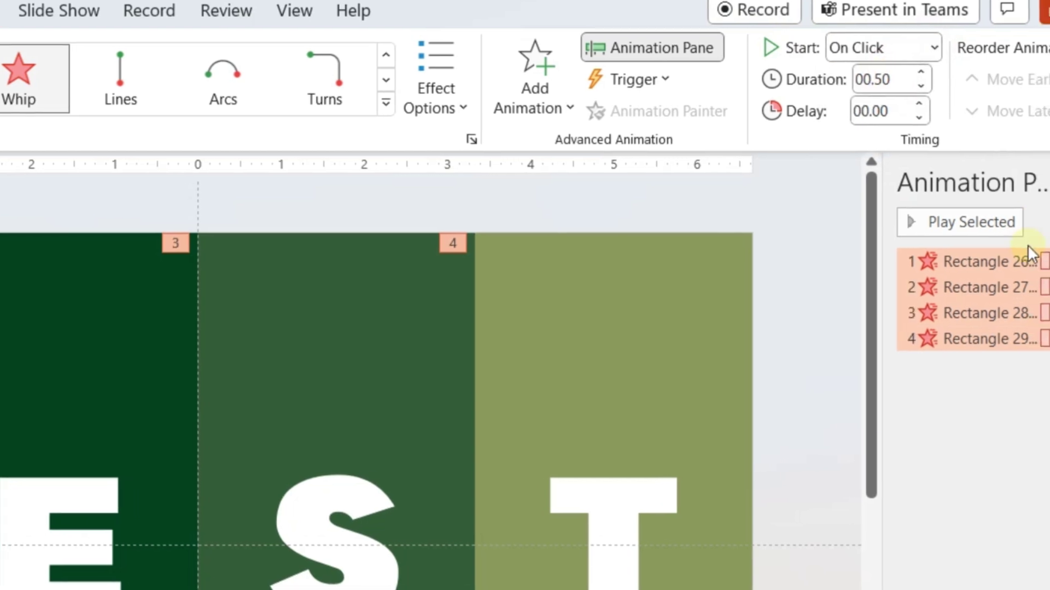
right_click(1006, 339)
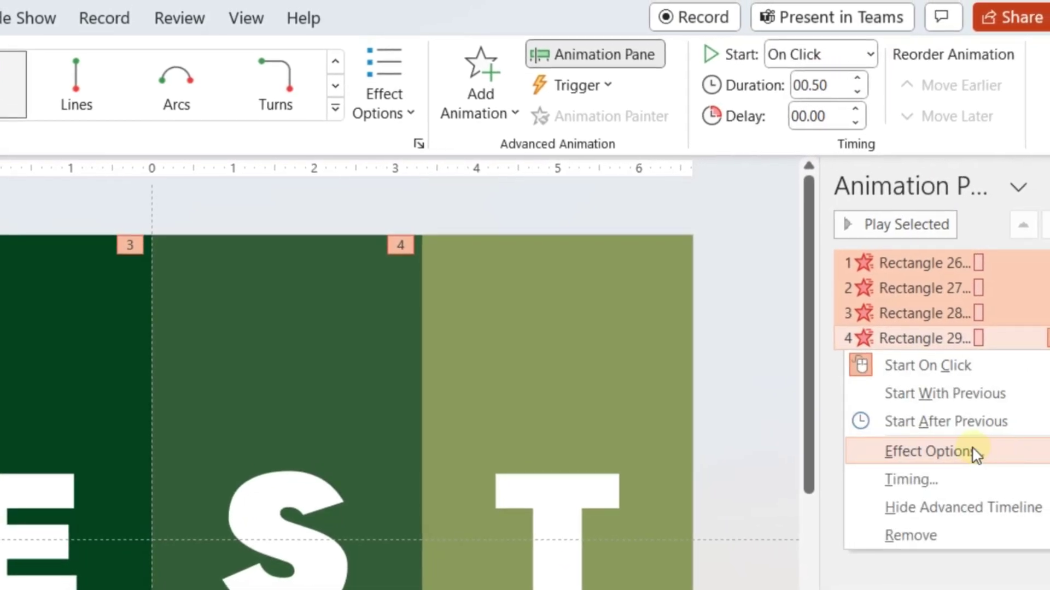
click(970, 451)
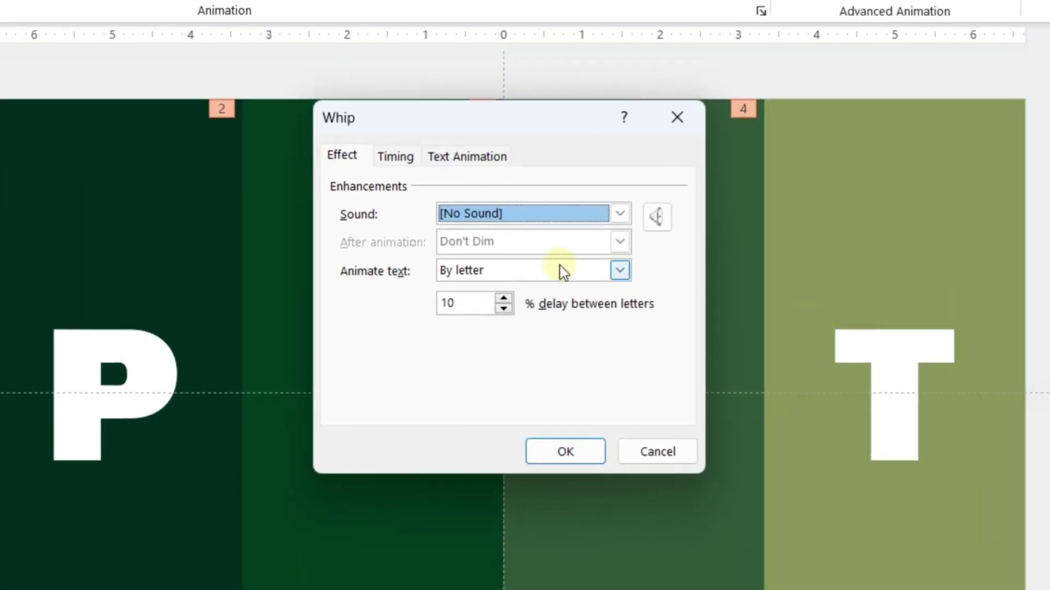
click(560, 266)
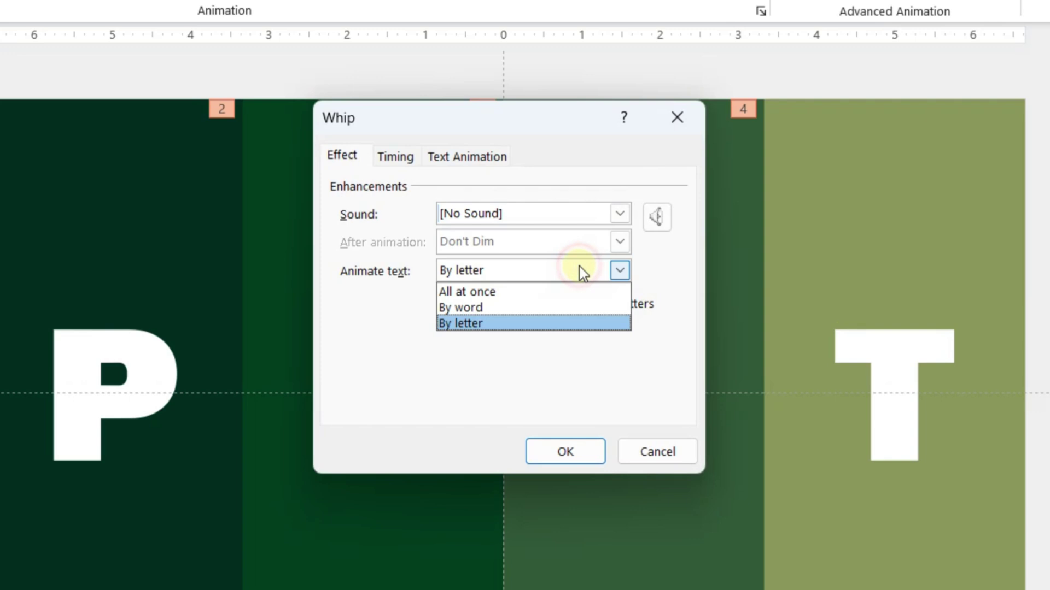
click(497, 292)
click(566, 452)
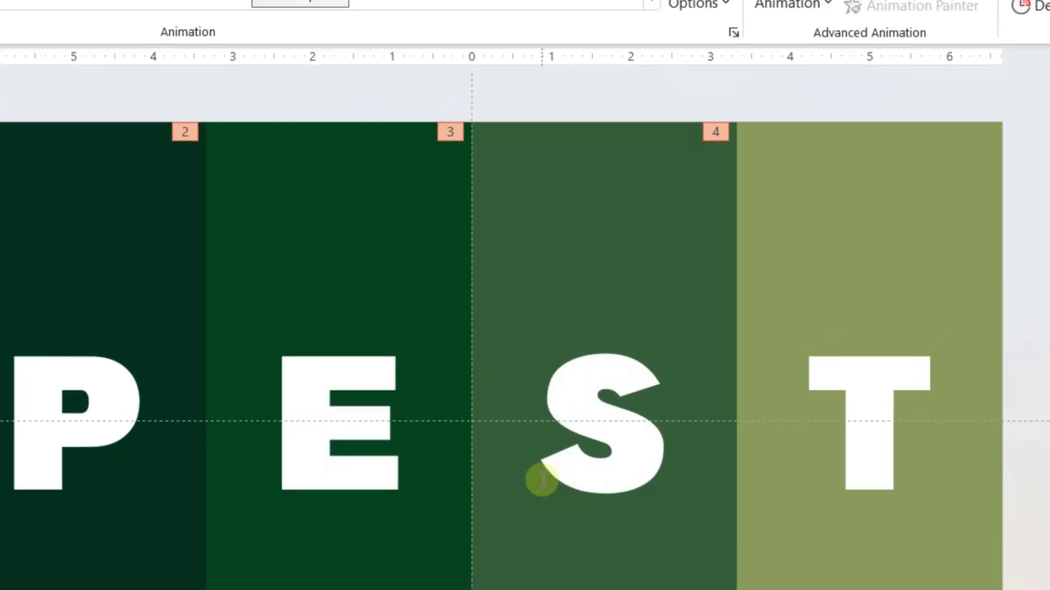
Add a Fade entrance to the selected letter panels, then deselect them to review the order
click(651, 107)
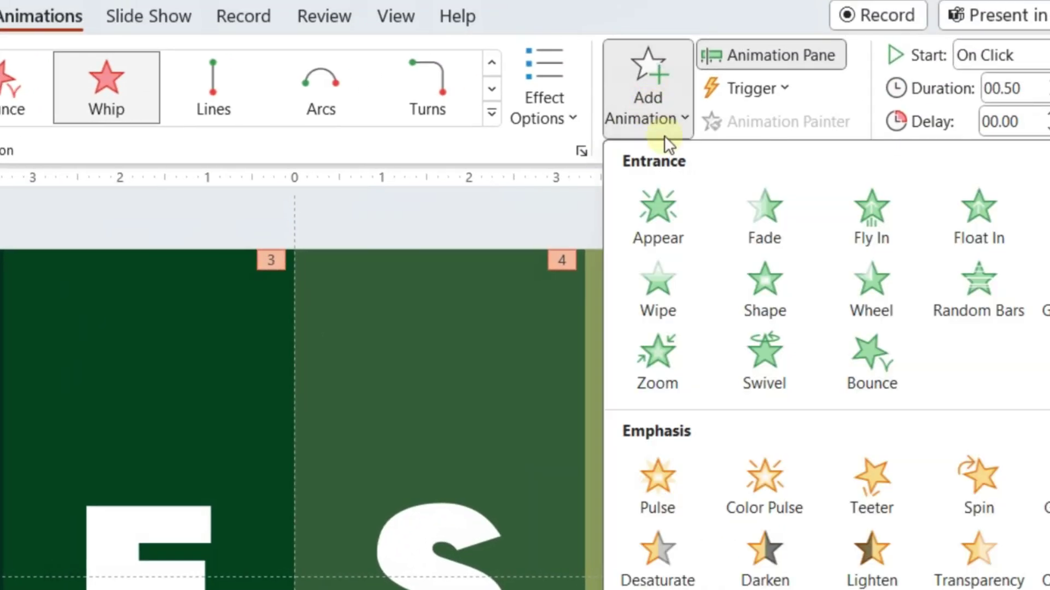
click(746, 231)
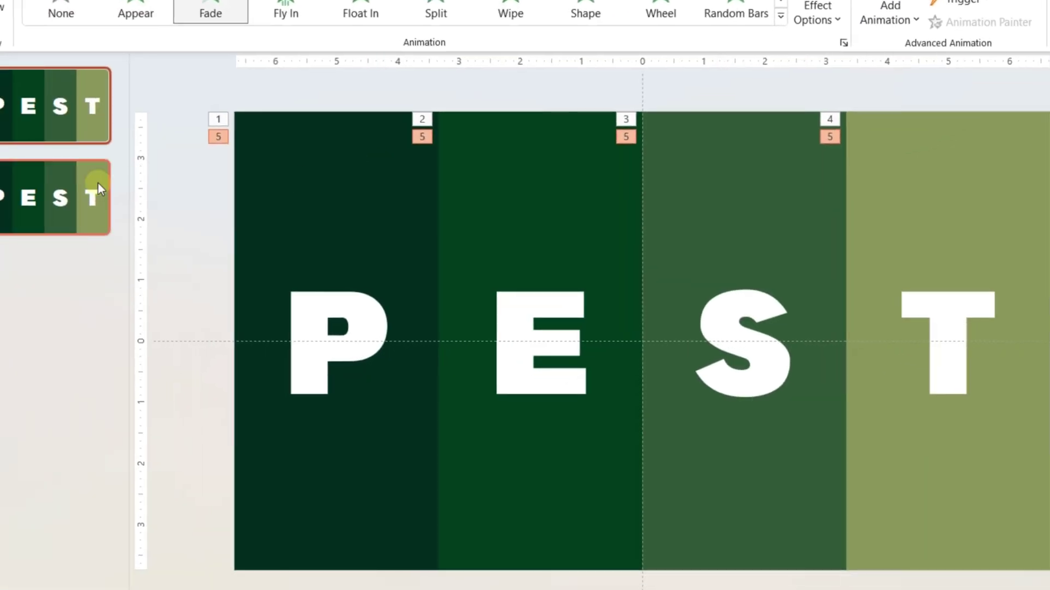
click(98, 189)
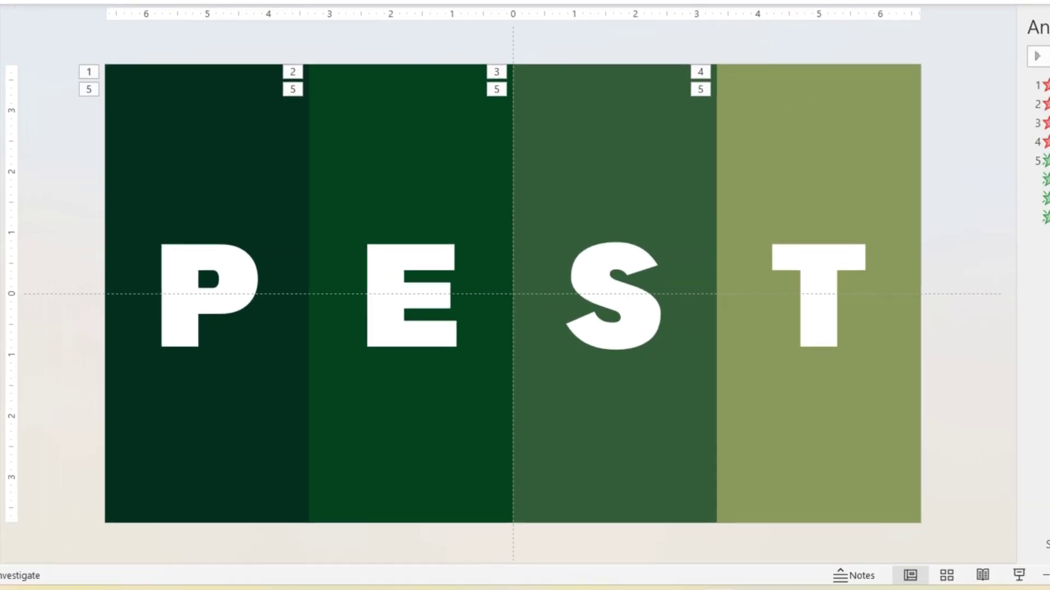
click(196, 178)
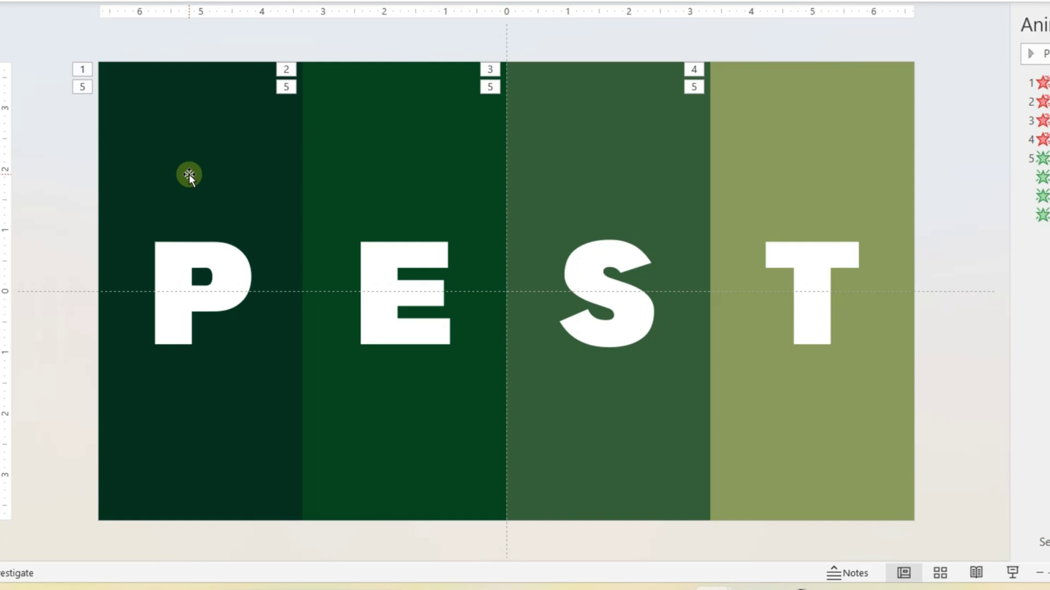